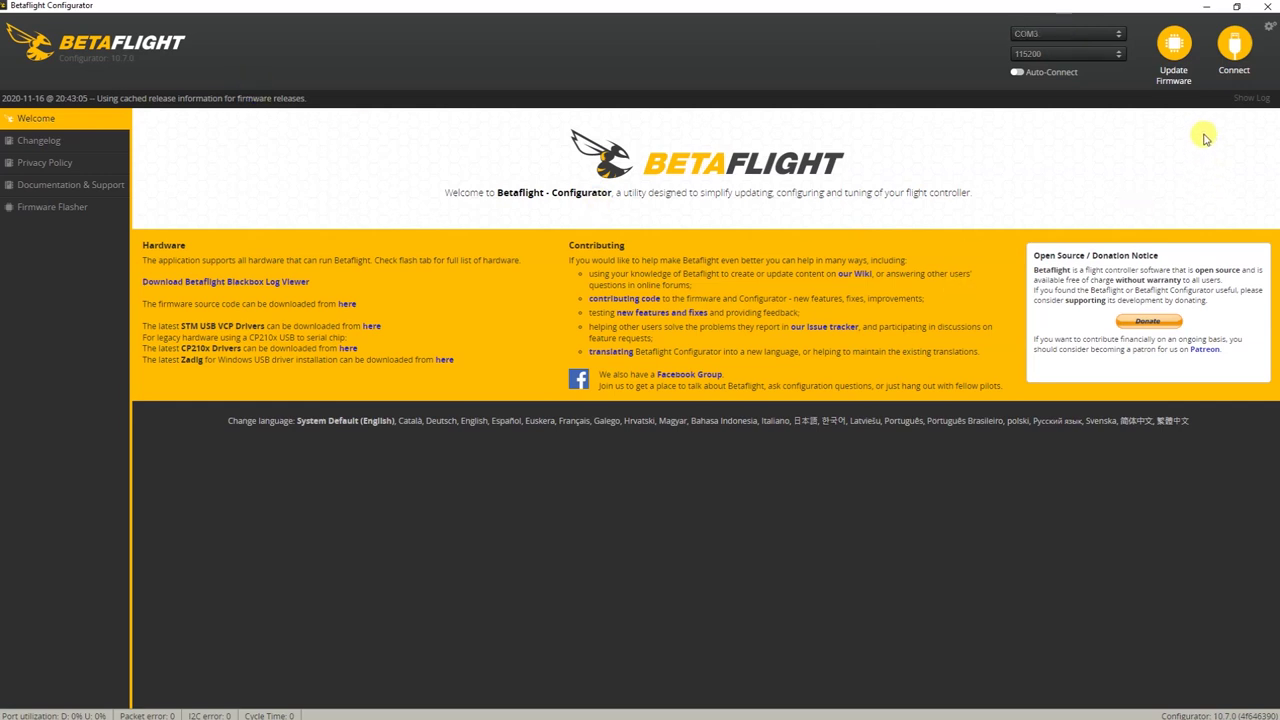
Connect to the flight controller on COM3 at 115200, open the port assignments and check the configurator and firmware versions
{"action": "left_click", "coordinate": [1235, 50]}
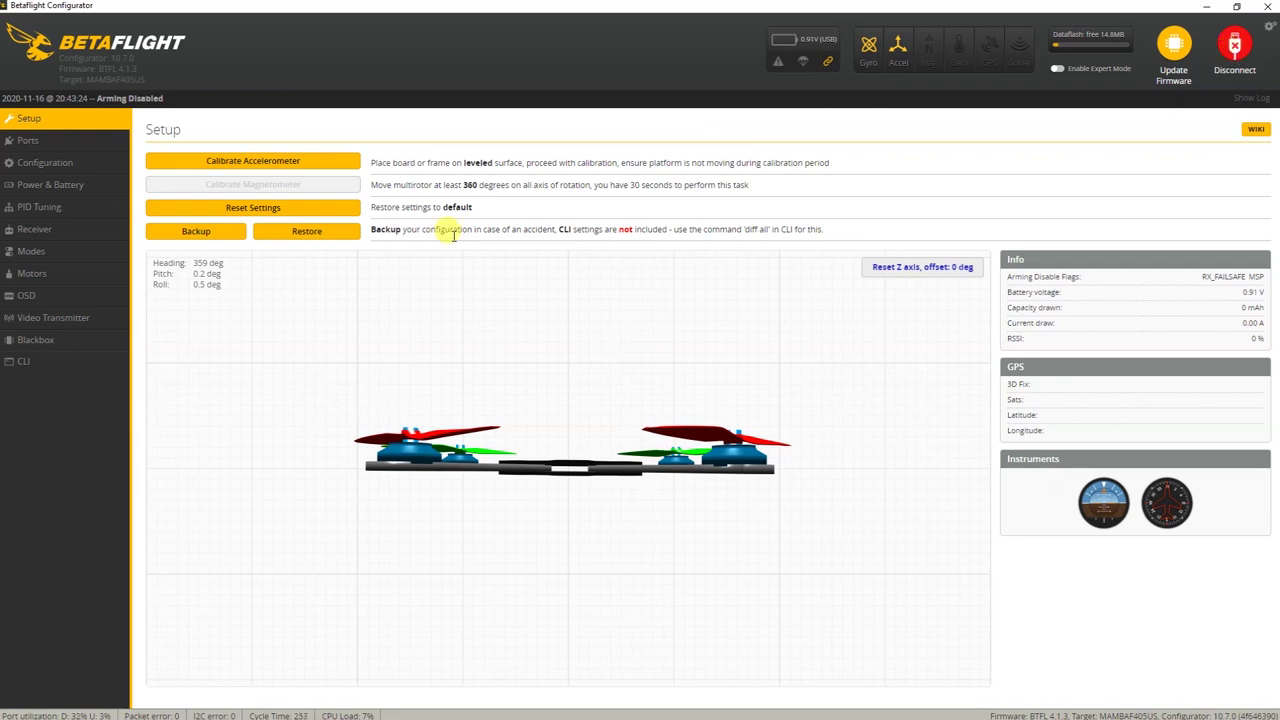
{"action": "left_click", "coordinate": [29, 141]}
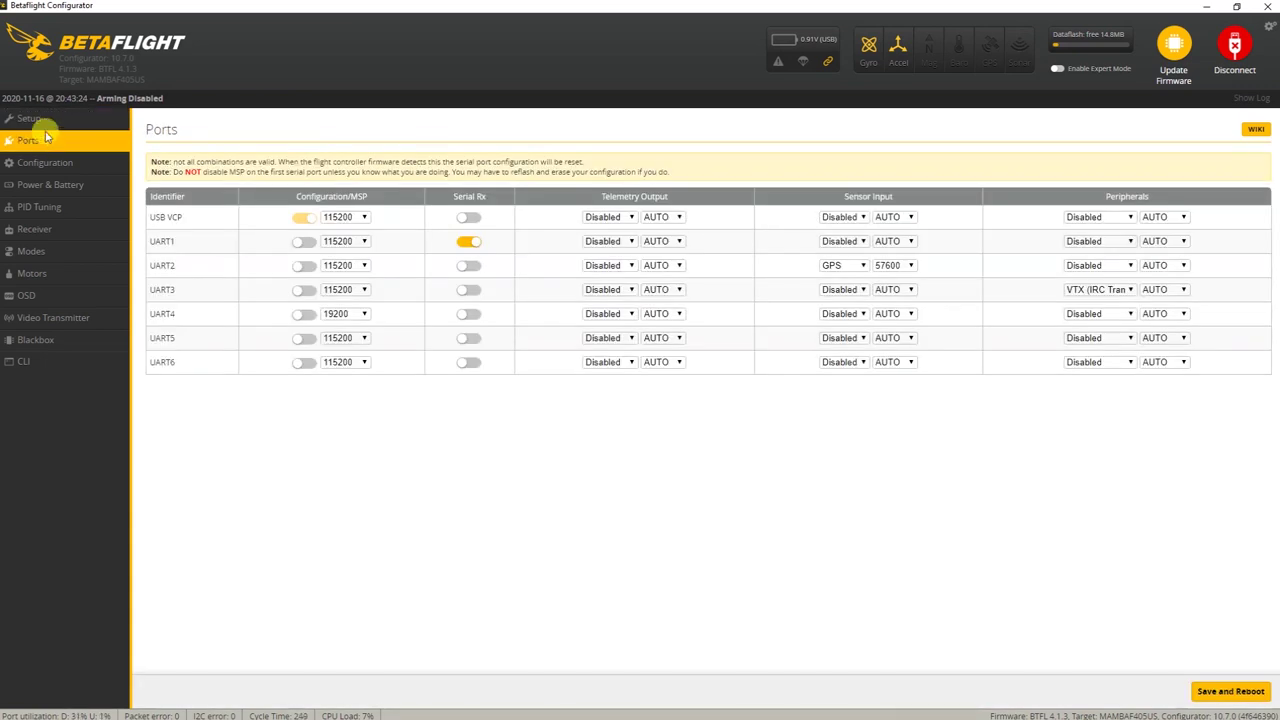
{"action": "triple_click", "coordinate": [128, 64]}
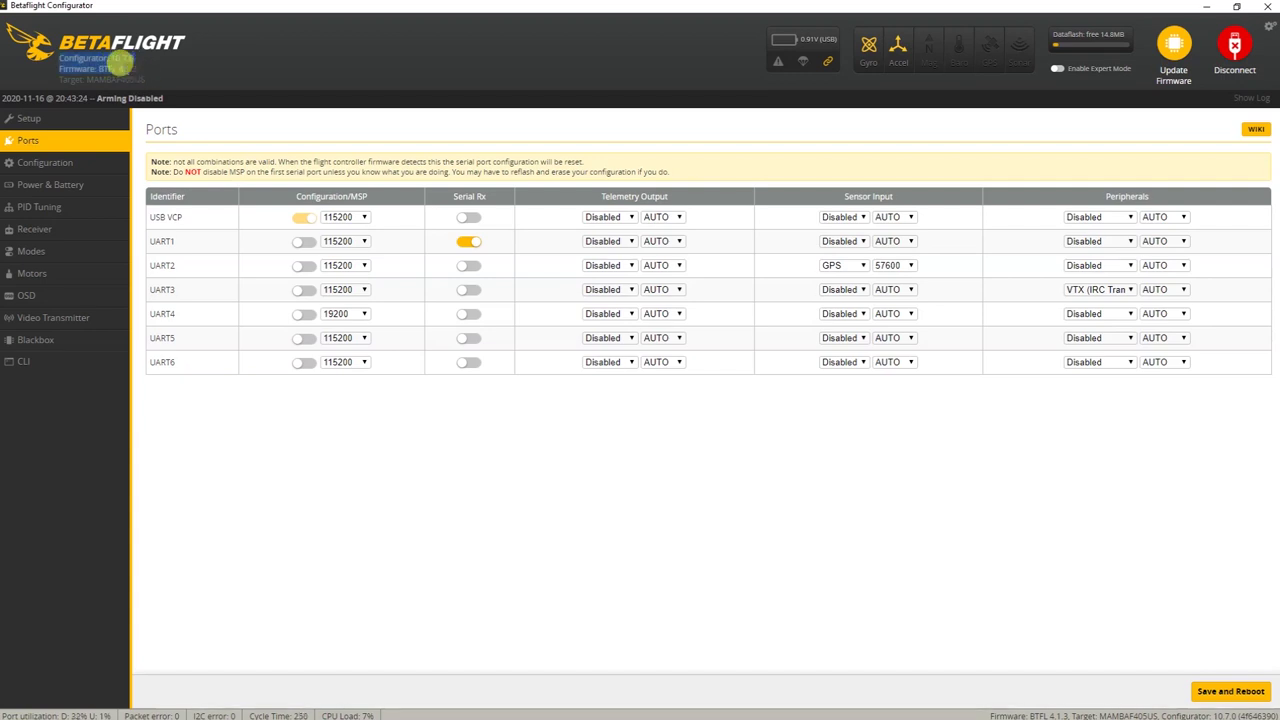
{"action": "left_click", "coordinate": [129, 65]}
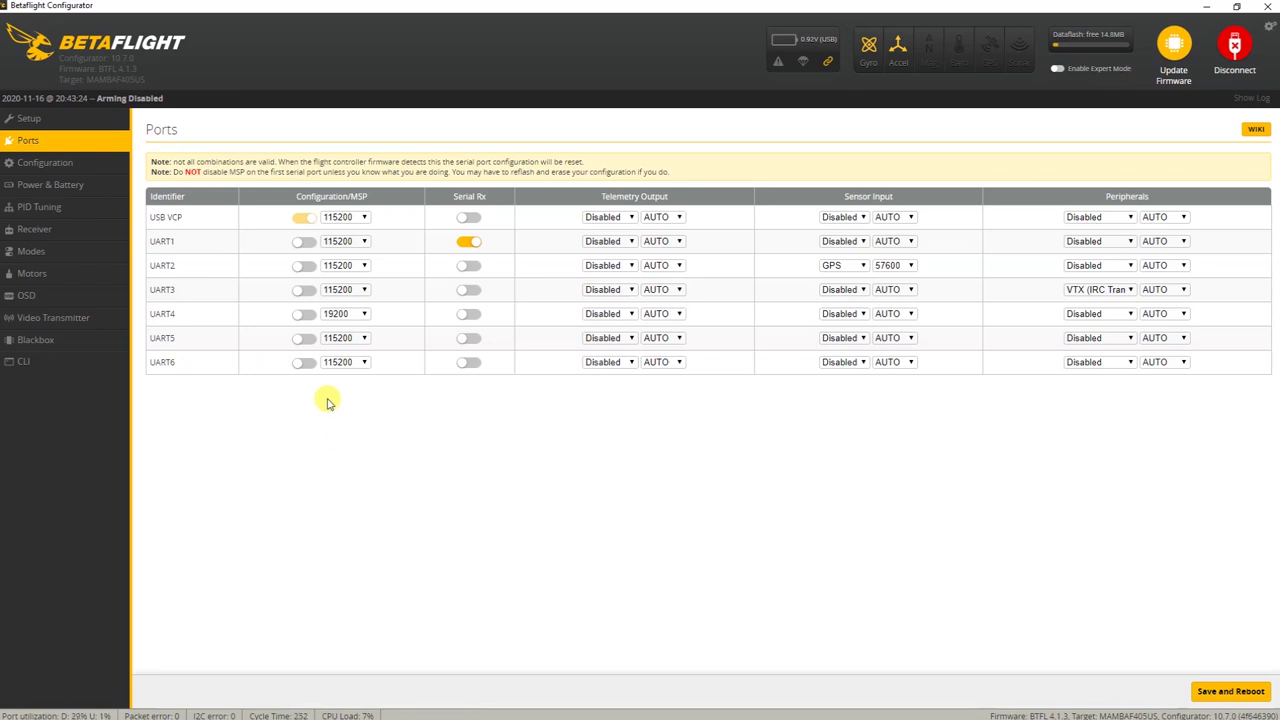
Review the serial receiver assignment on UART1 and the GPS sensor baud rate on UART2, keeping it at 57600
{"action": "left_click", "coordinate": [305, 341]}
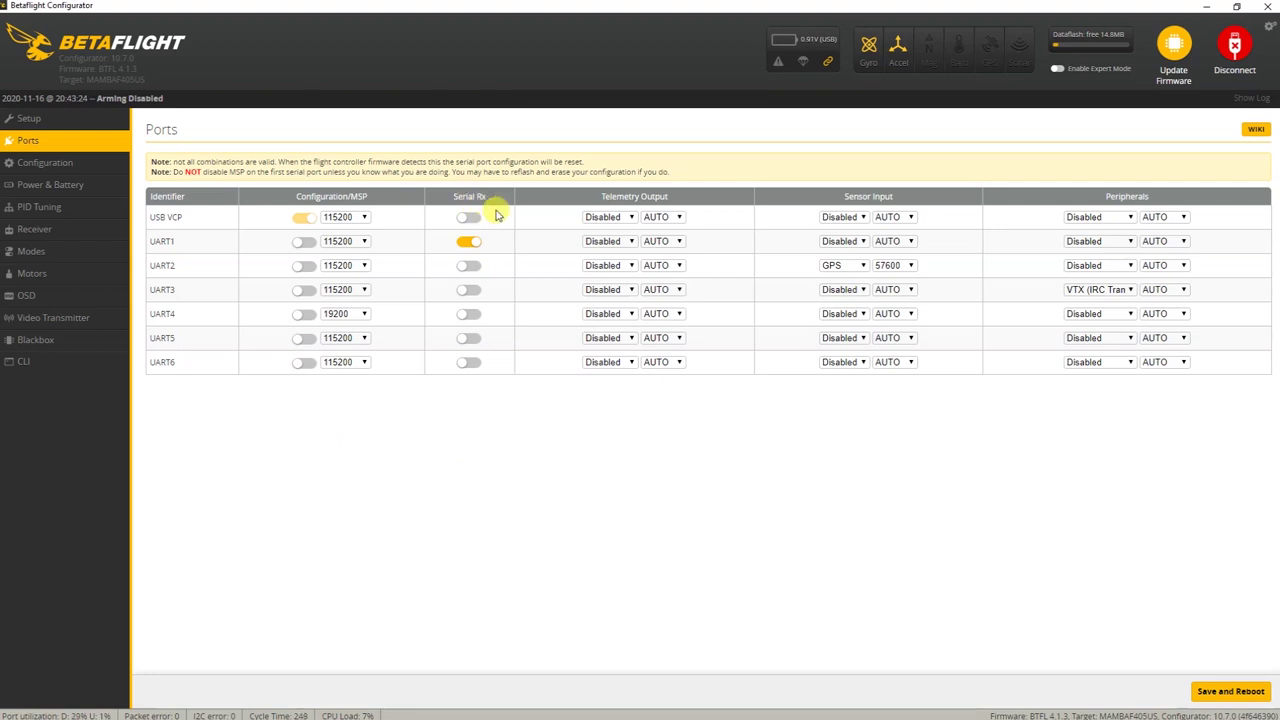
{"action": "left_click", "coordinate": [470, 244]}
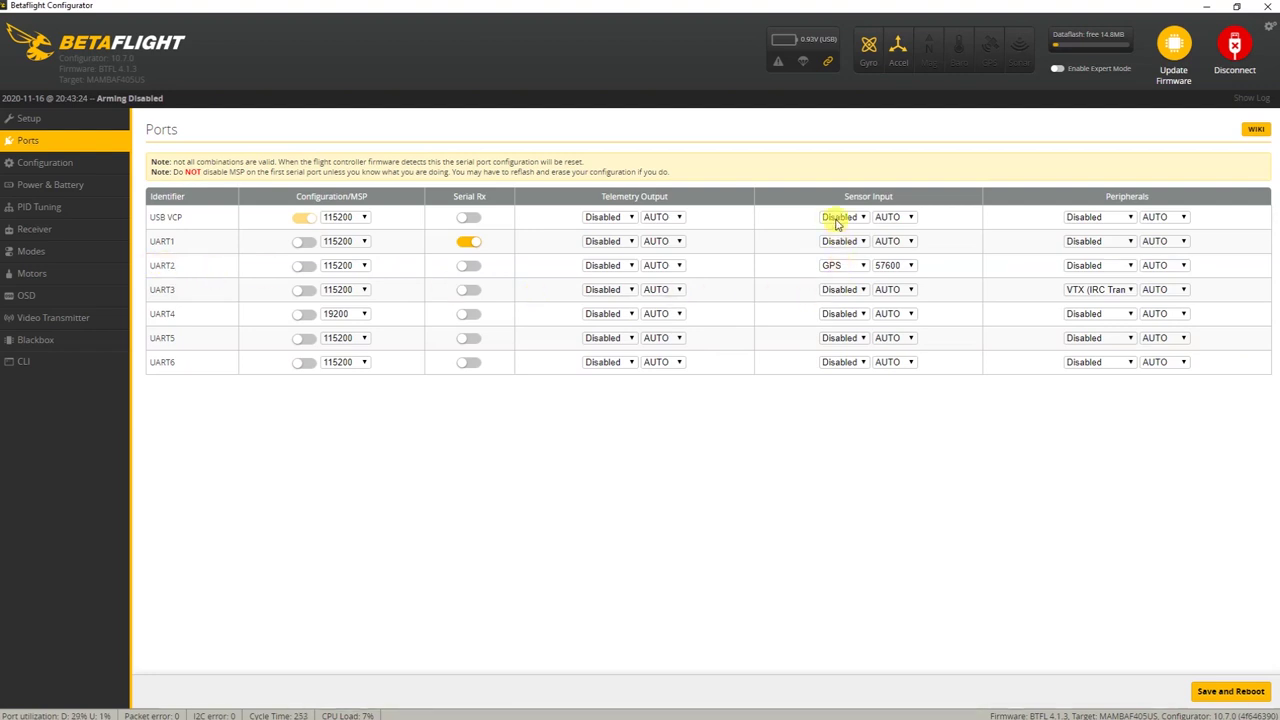
{"action": "left_click", "coordinate": [910, 266]}
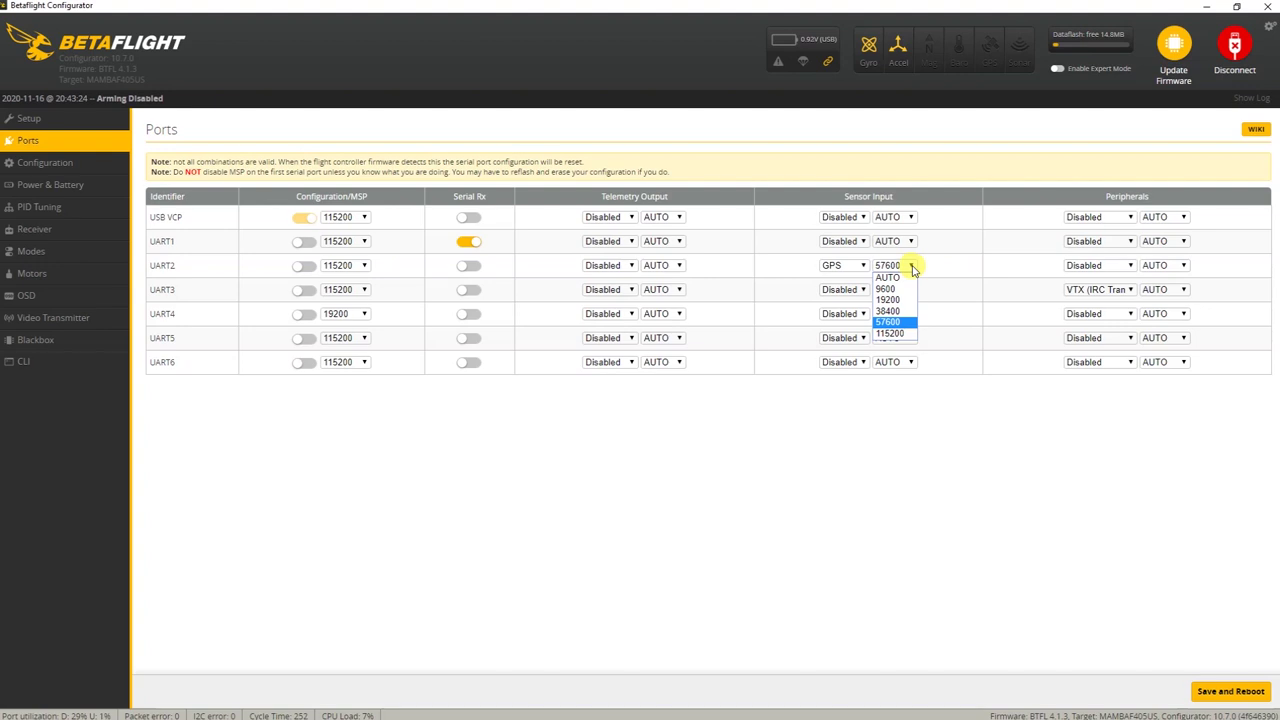
{"action": "left_click", "coordinate": [890, 322]}
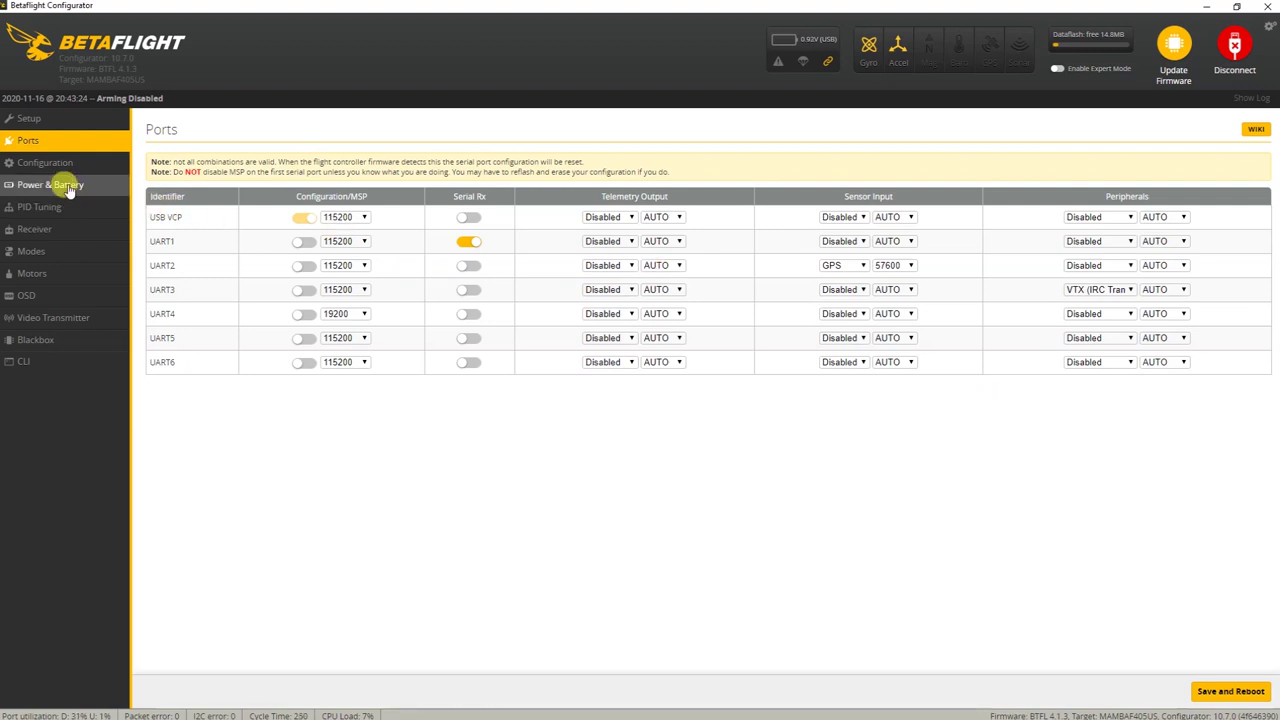
Review the flight controller configuration, checking the craft name, maximum arm angle and serial receiver provider
{"action": "left_click", "coordinate": [45, 163]}
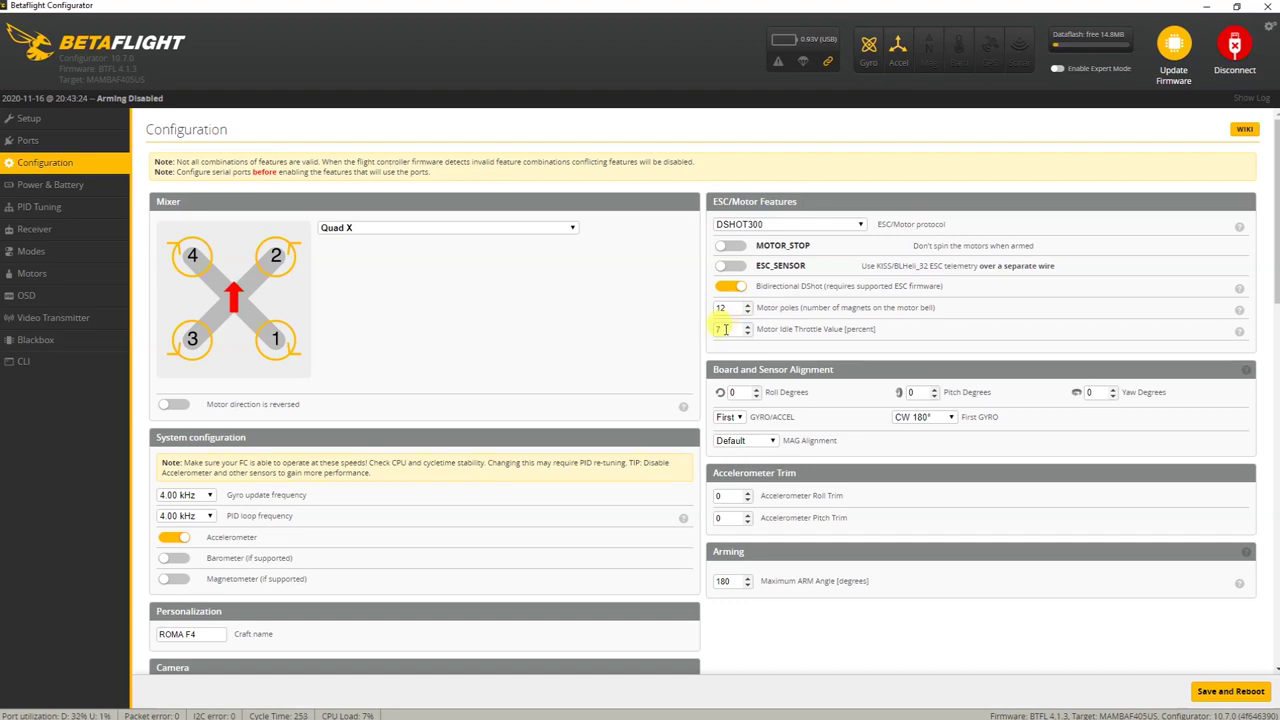
{"action": "left_click_drag", "start_coordinate": [208, 636], "coordinate": [152, 640]}
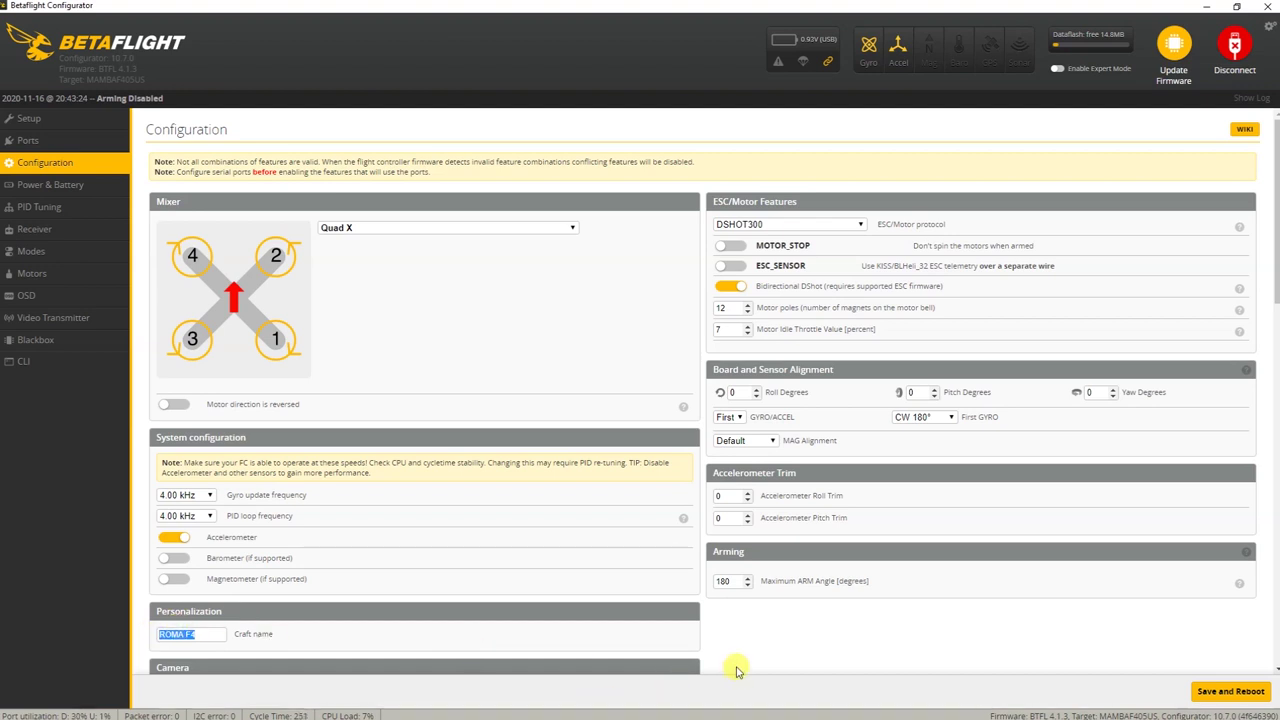
{"action": "double_click", "coordinate": [722, 581]}
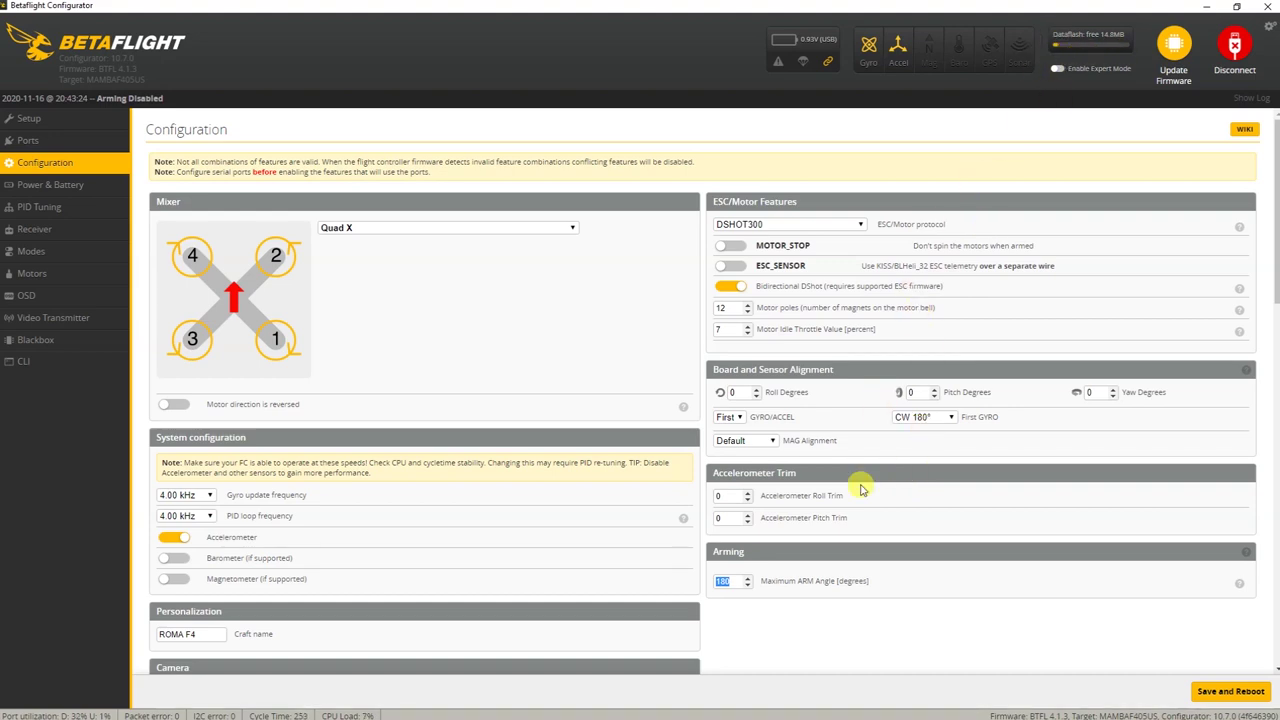
{"action": "scroll", "coordinate": [862, 489], "scroll_direction": "down", "scroll_amount": 2}
{"action": "scroll", "coordinate": [860, 488], "scroll_direction": "down", "scroll_amount": 2}
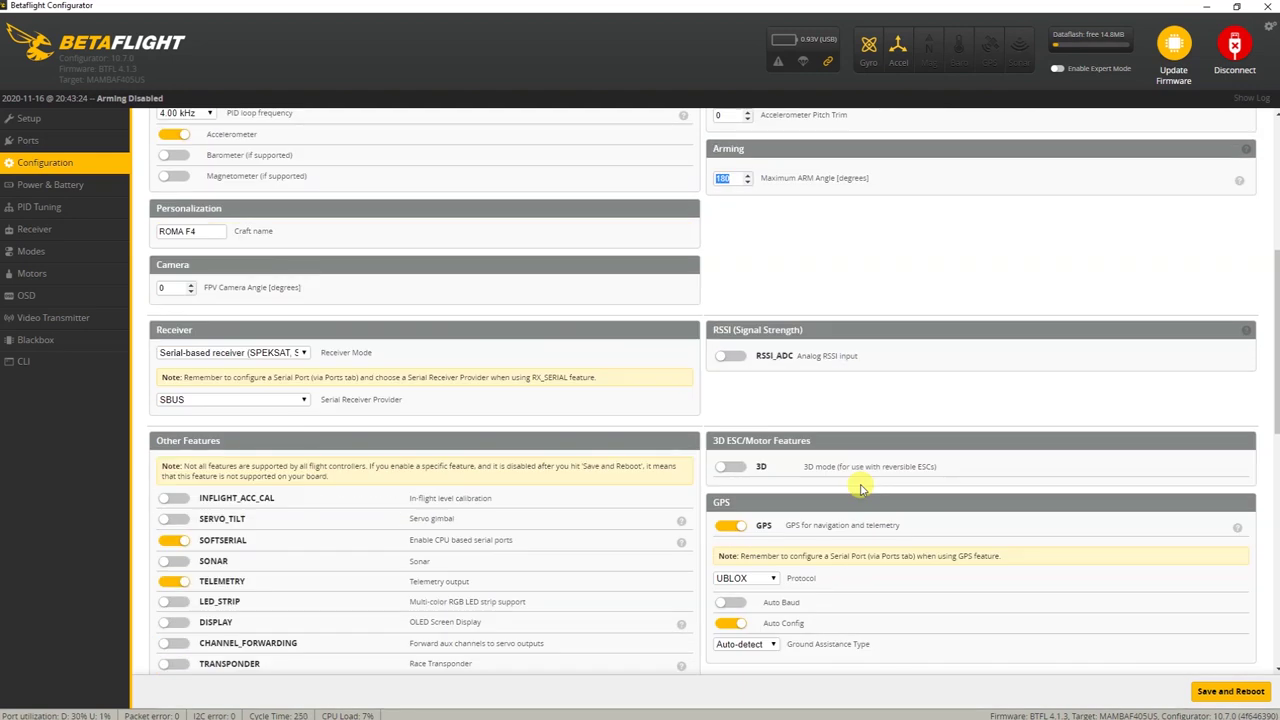
{"action": "left_click", "coordinate": [200, 403]}
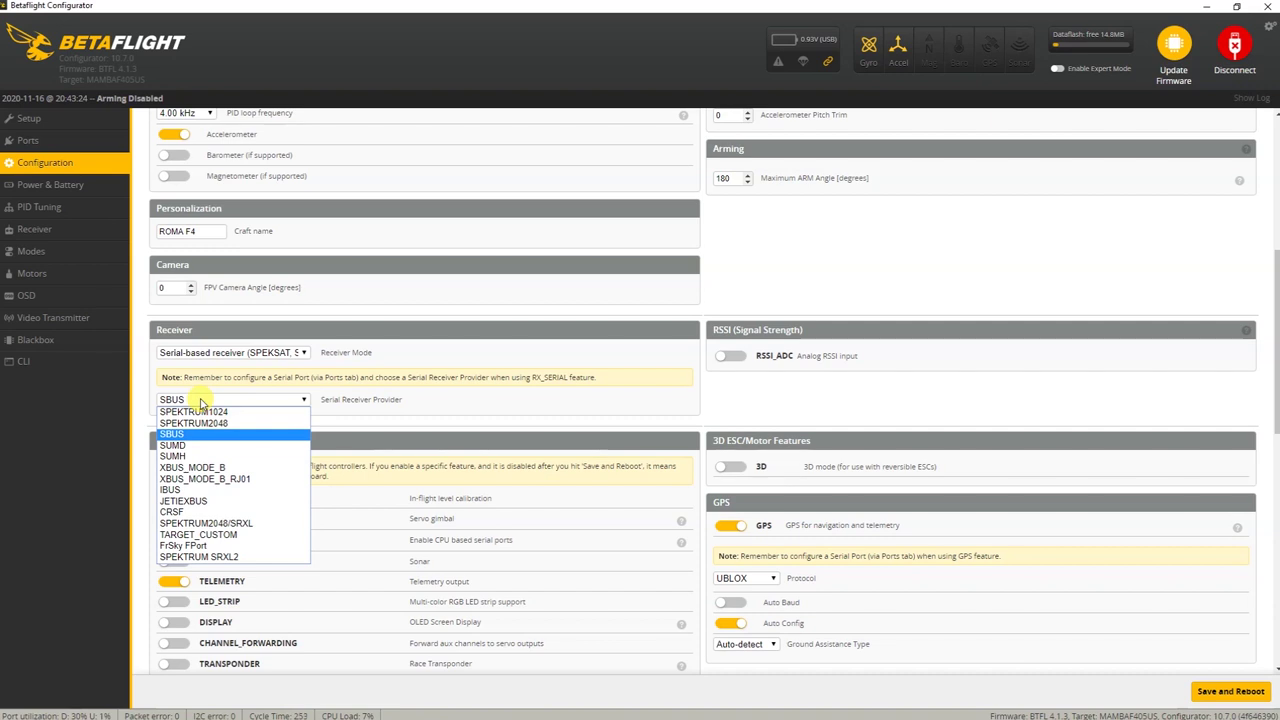
{"action": "left_click", "coordinate": [200, 402]}
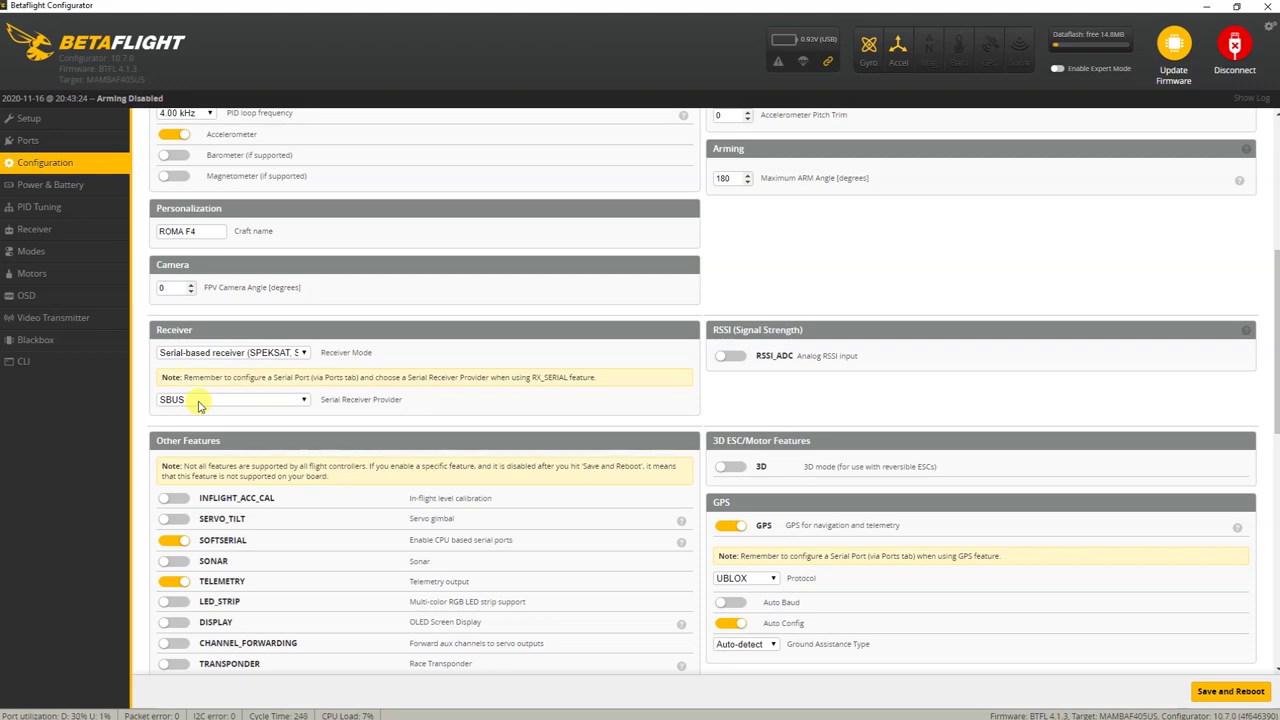
Disable the SOFTSERIAL and TELEMETRY features and enable AIRMODE
{"action": "scroll", "coordinate": [200, 460], "scroll_direction": "down", "scroll_amount": 2}
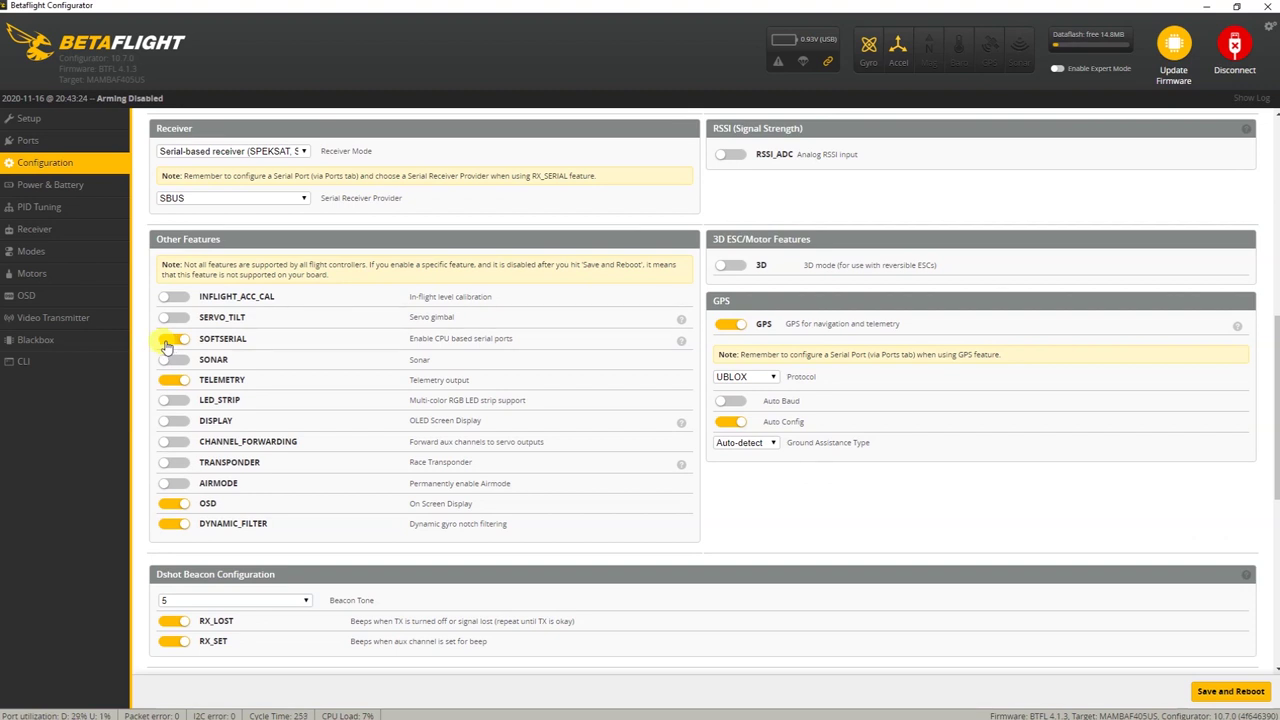
{"action": "left_click", "coordinate": [168, 341]}
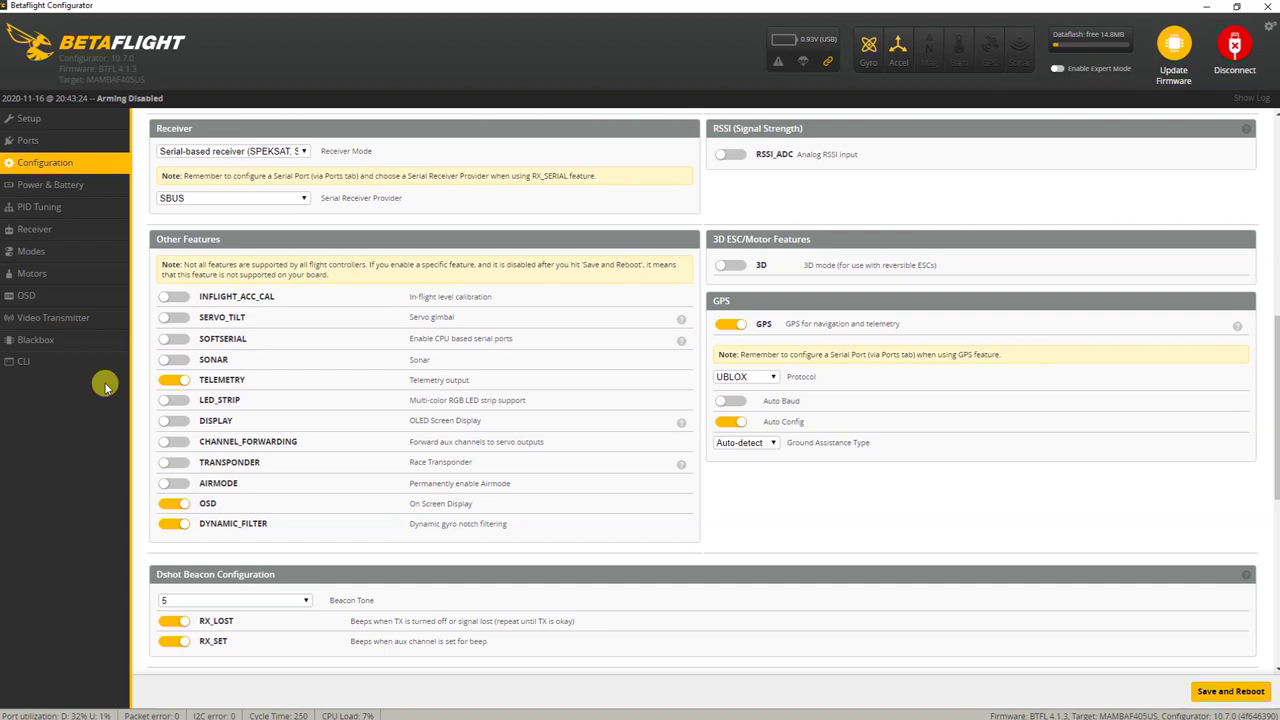
{"action": "left_click", "coordinate": [170, 383]}
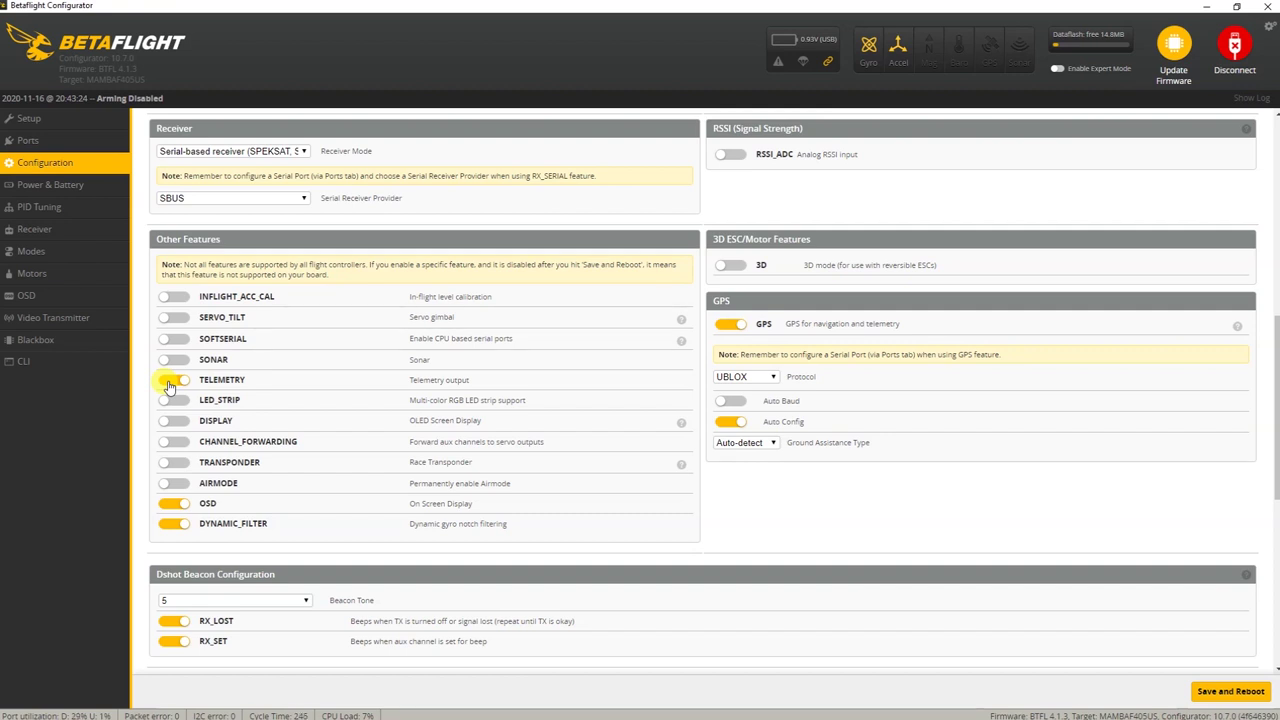
{"action": "left_click", "coordinate": [170, 384]}
{"action": "left_click", "coordinate": [170, 381]}
{"action": "left_click", "coordinate": [180, 484]}
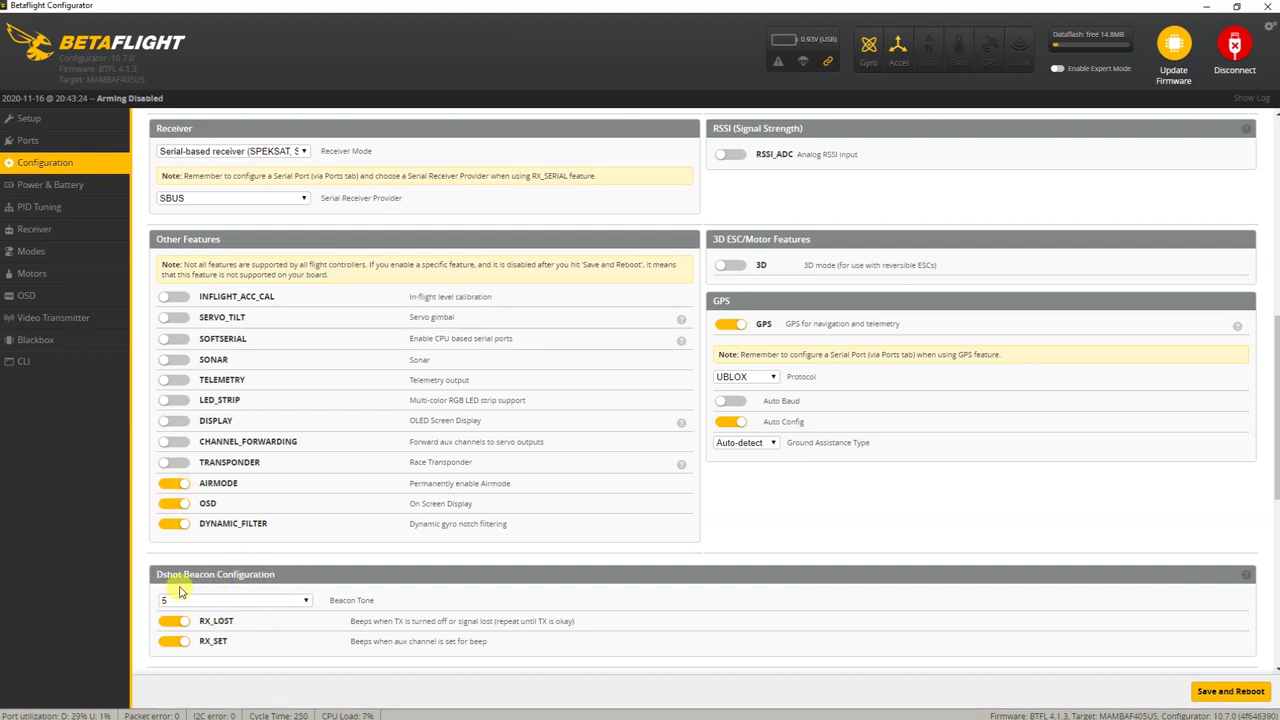
Check the Dshot beacon settings and the available GPS ground assistance types, leaving Auto-detect selected
{"action": "scroll", "coordinate": [237, 594], "scroll_direction": "down", "scroll_amount": 2}
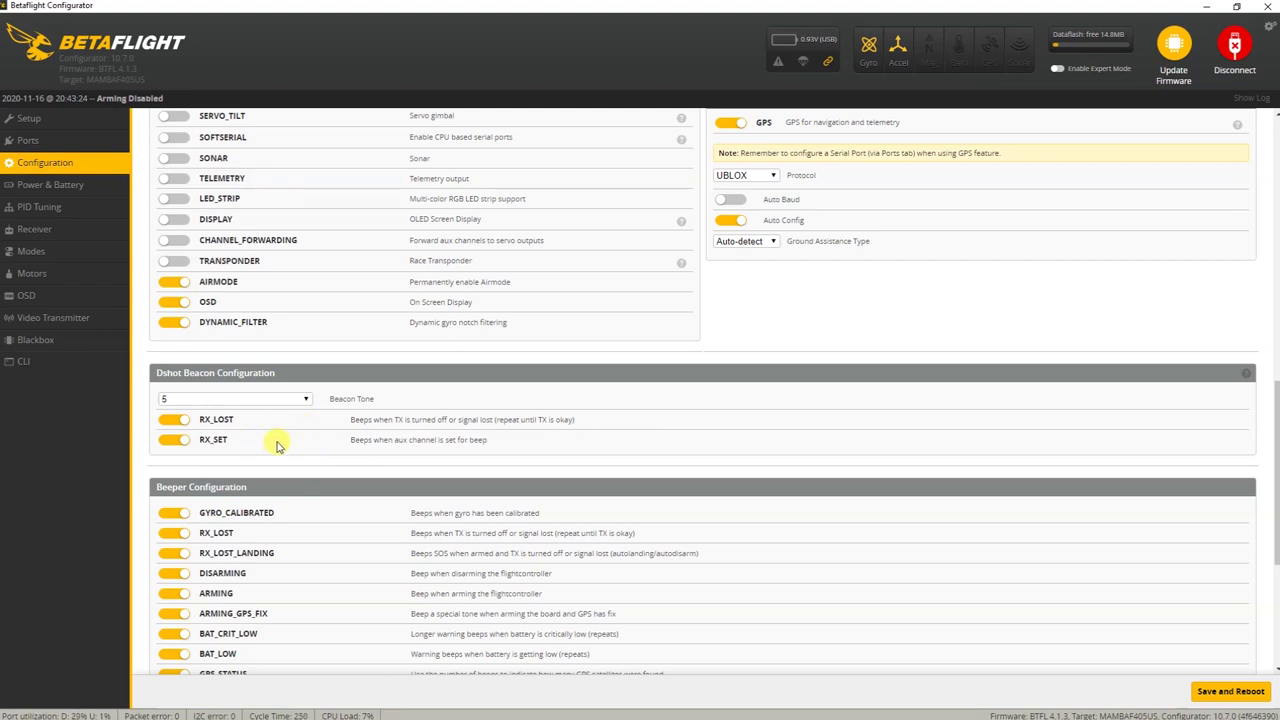
{"action": "scroll", "coordinate": [800, 470], "scroll_direction": "up", "scroll_amount": 2}
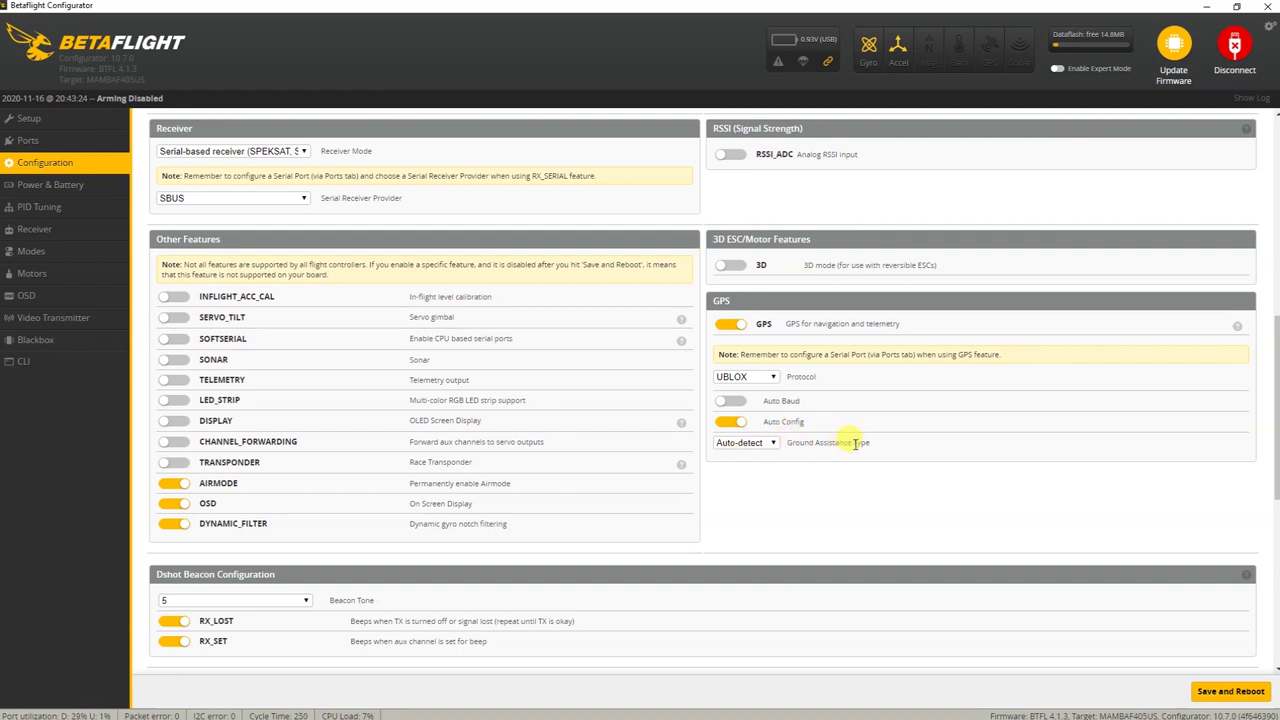
{"action": "left_click", "coordinate": [773, 445]}
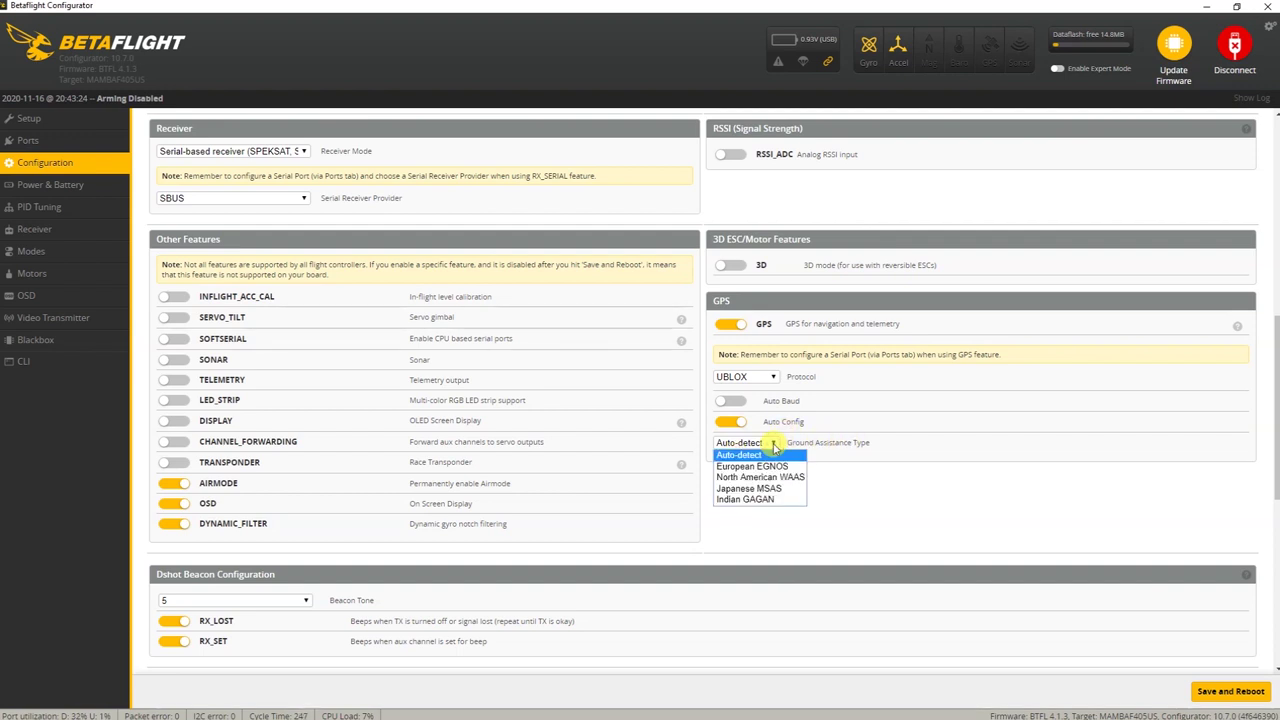
{"action": "left_click", "coordinate": [774, 447]}
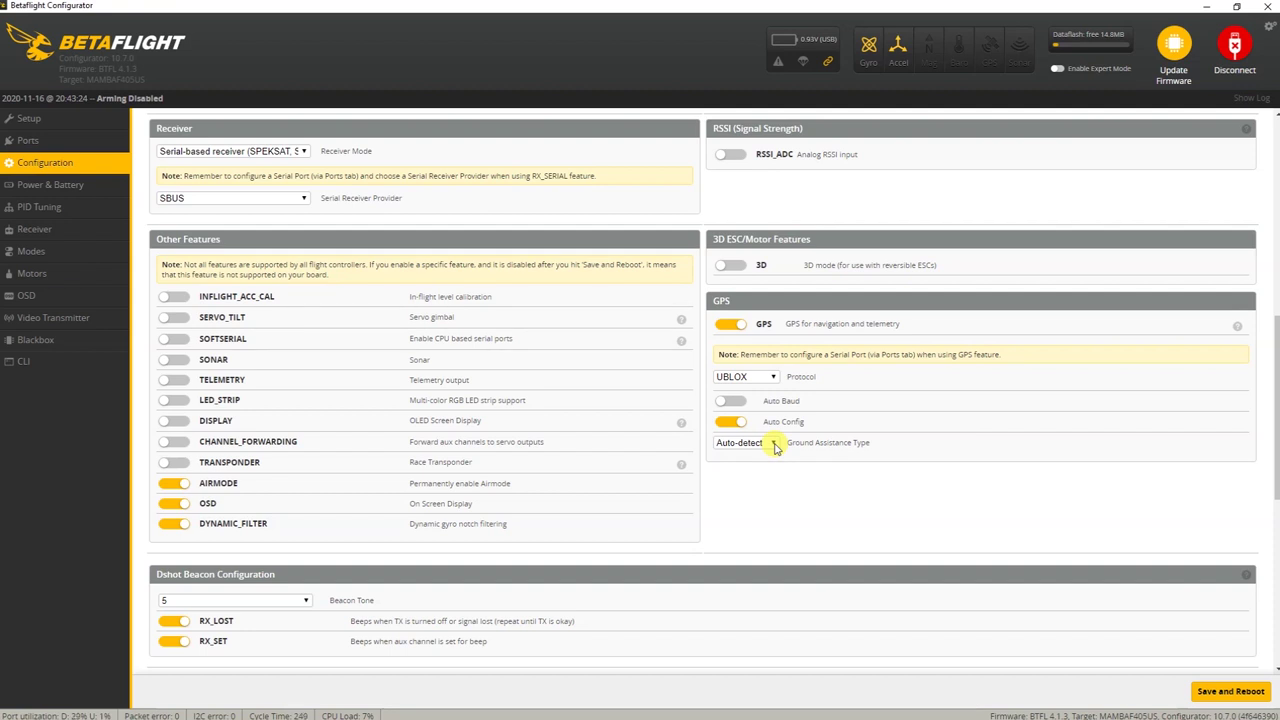
{"action": "left_click", "coordinate": [775, 446]}
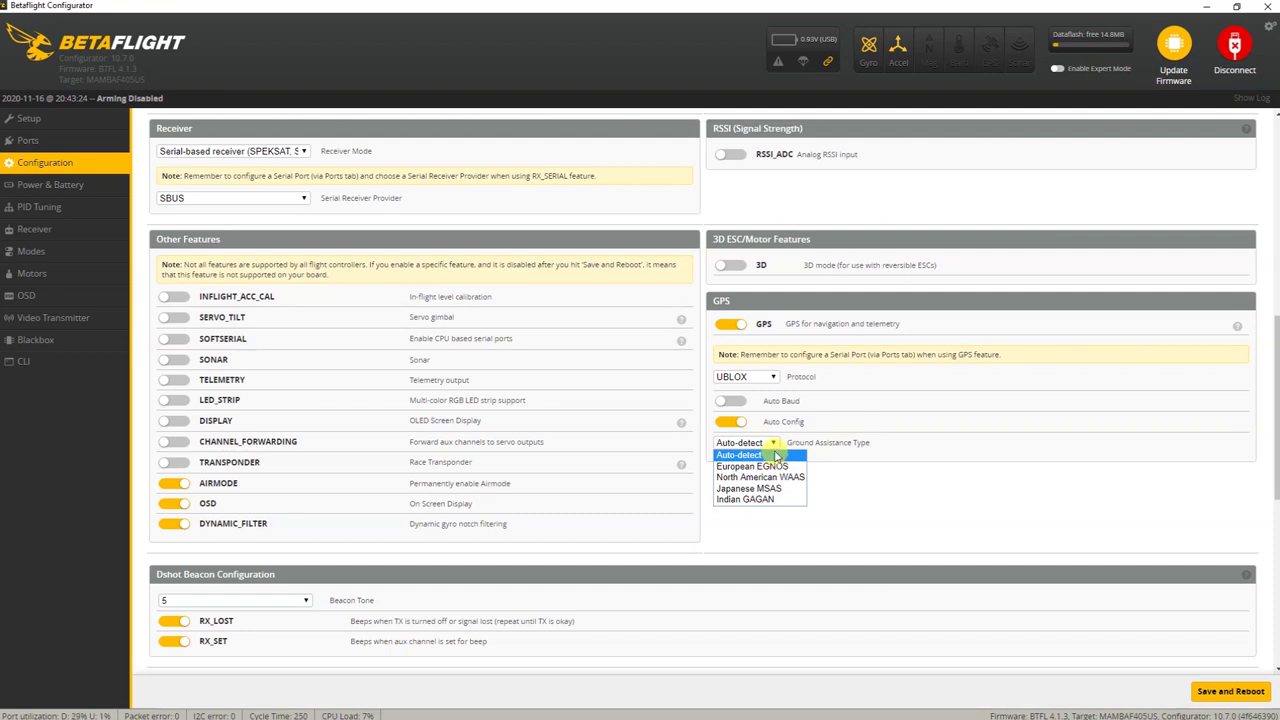
{"action": "left_click", "coordinate": [774, 444]}
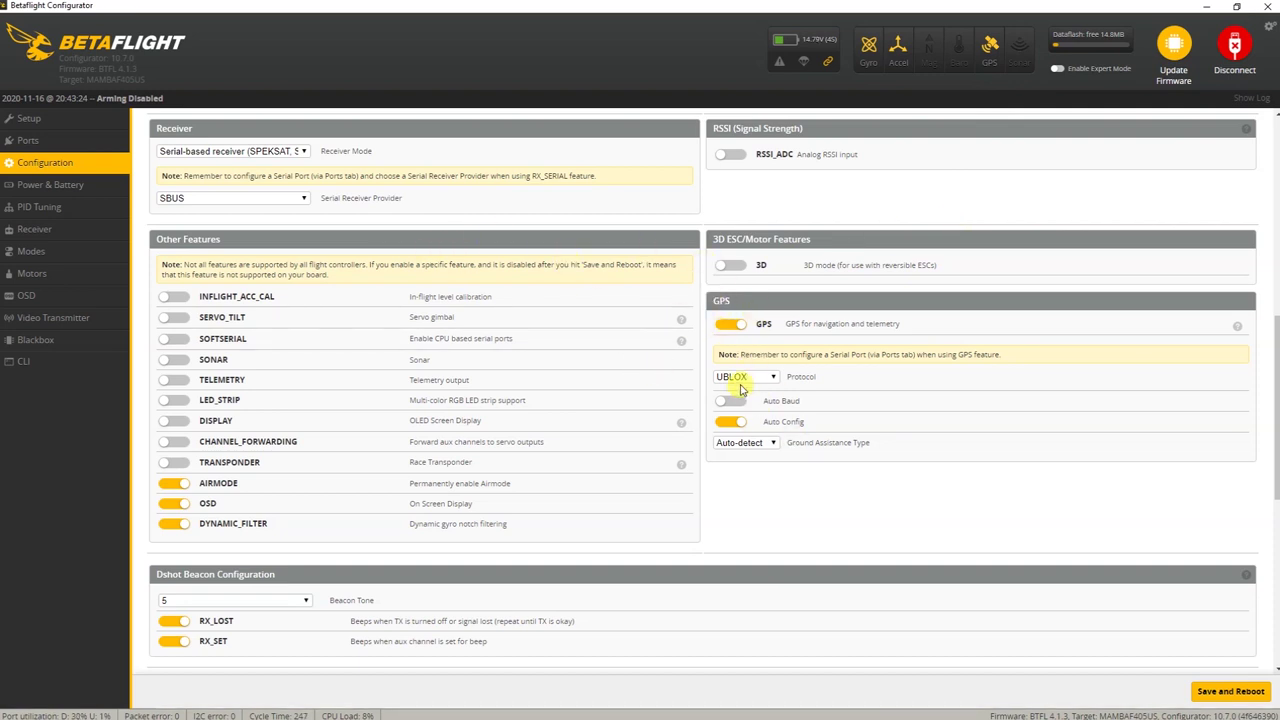
Enable Expert Mode, then review the GPS status and the failsafe settings
{"action": "left_click", "coordinate": [93, 144]}
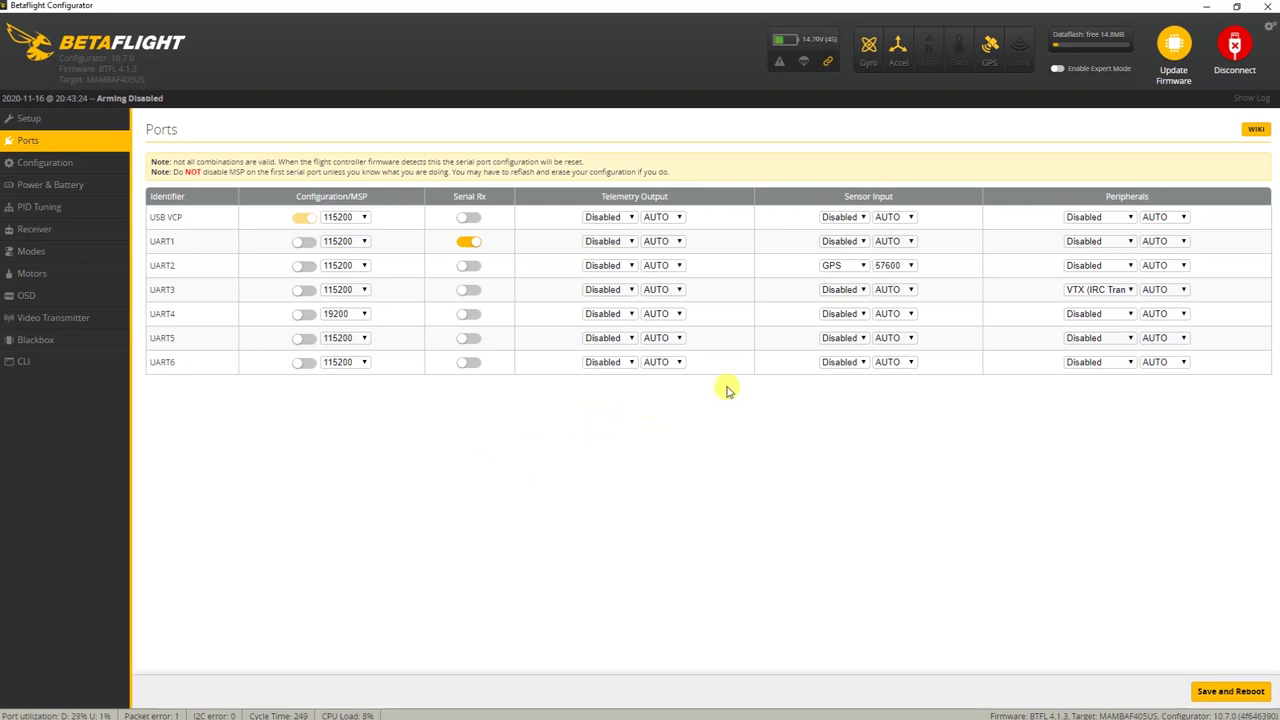
{"action": "left_click", "coordinate": [1063, 73]}
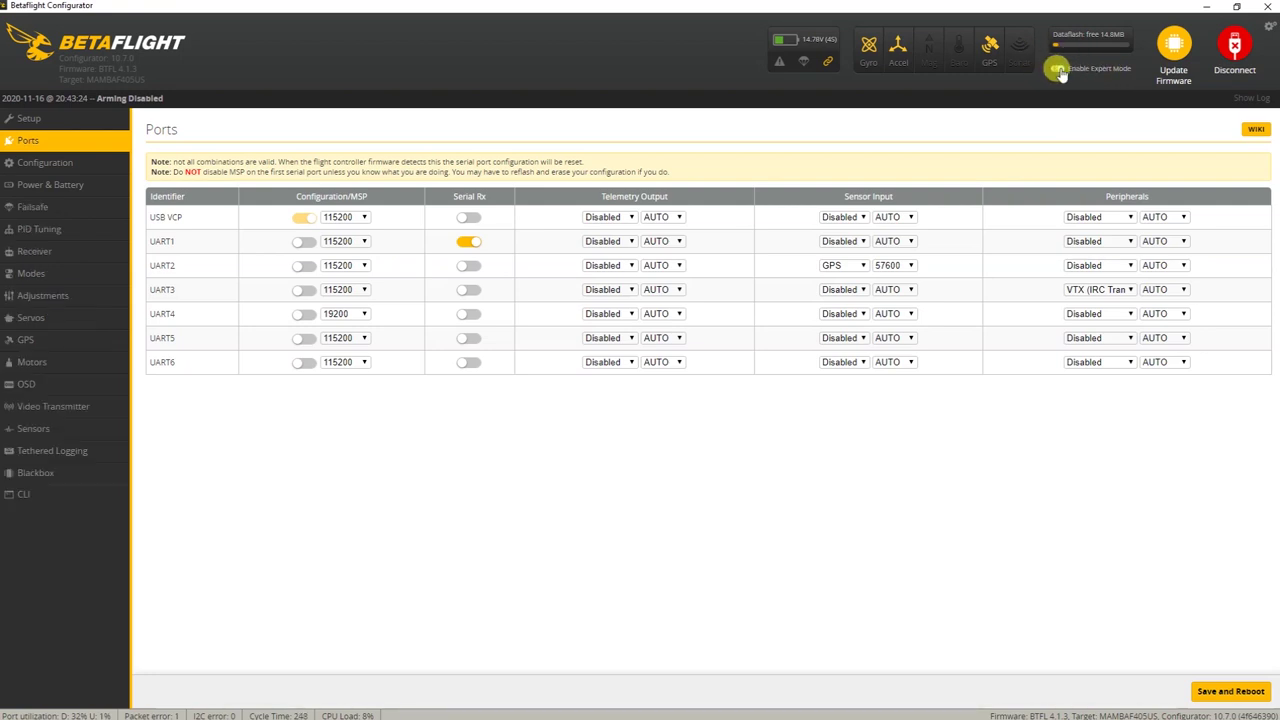
{"action": "left_click", "coordinate": [24, 341]}
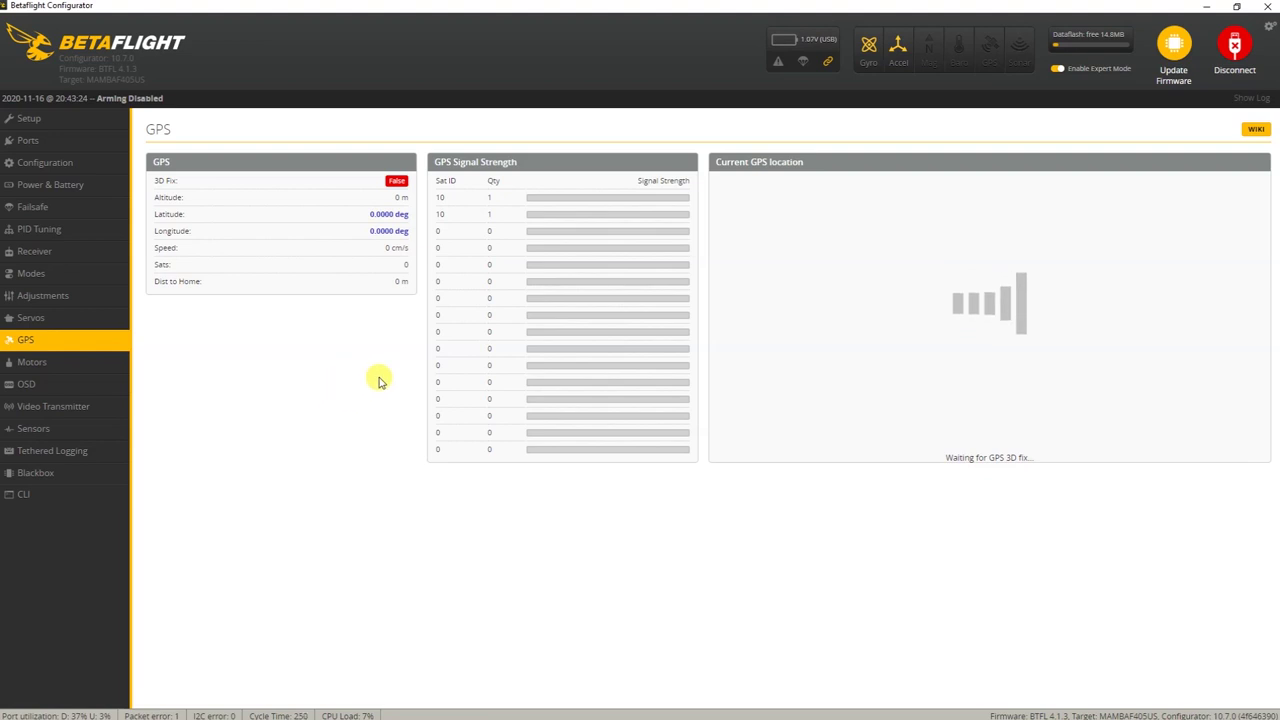
{"action": "left_click", "coordinate": [87, 212]}
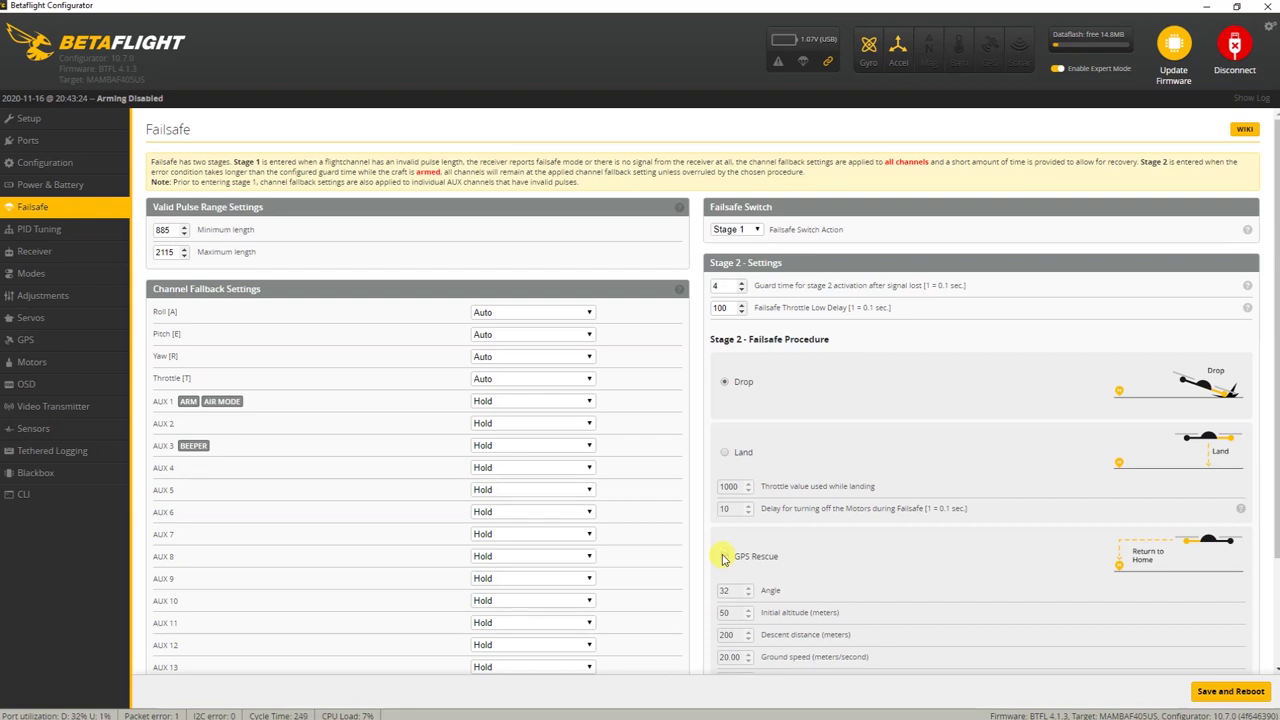
Set the RC Expo of roll, pitch and yaw to 0.35 in Rateprofile 1 and save the tuning
{"action": "left_click", "coordinate": [25, 231]}
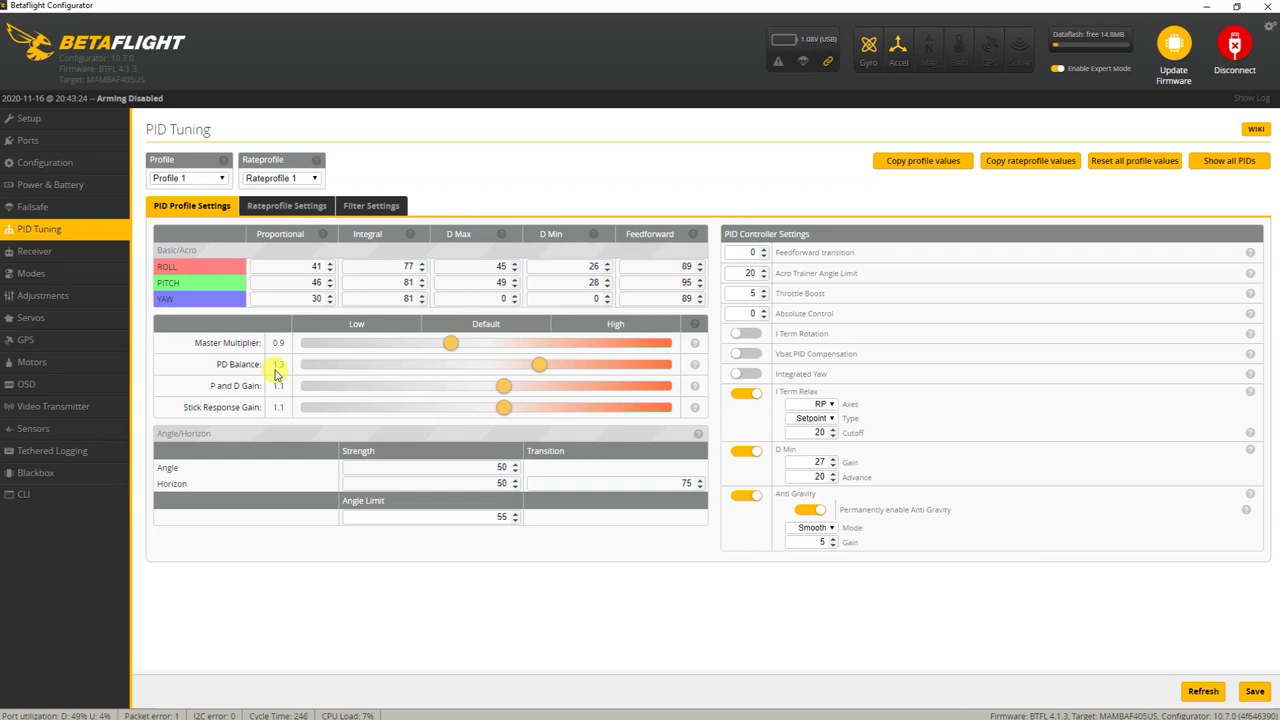
{"action": "left_click", "coordinate": [290, 205]}
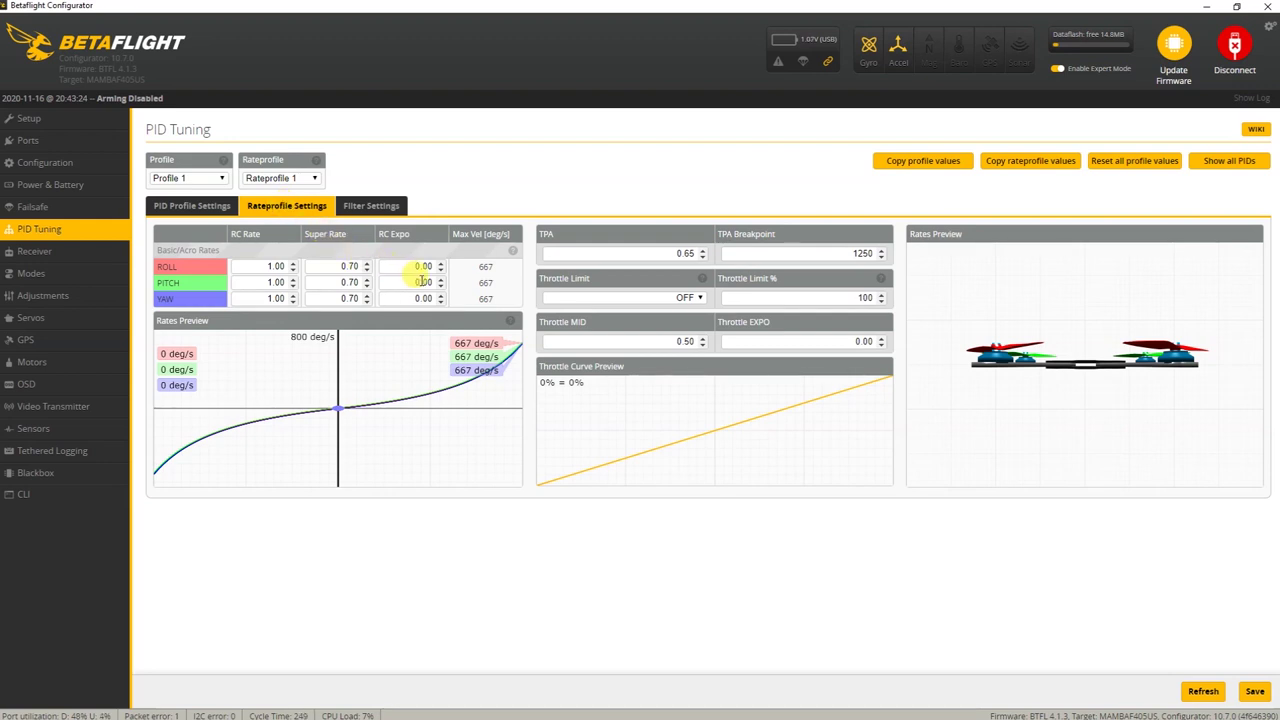
{"action": "left_click_drag", "start_coordinate": [424, 266], "coordinate": [432, 268]}
{"action": "type", "text": "35"}
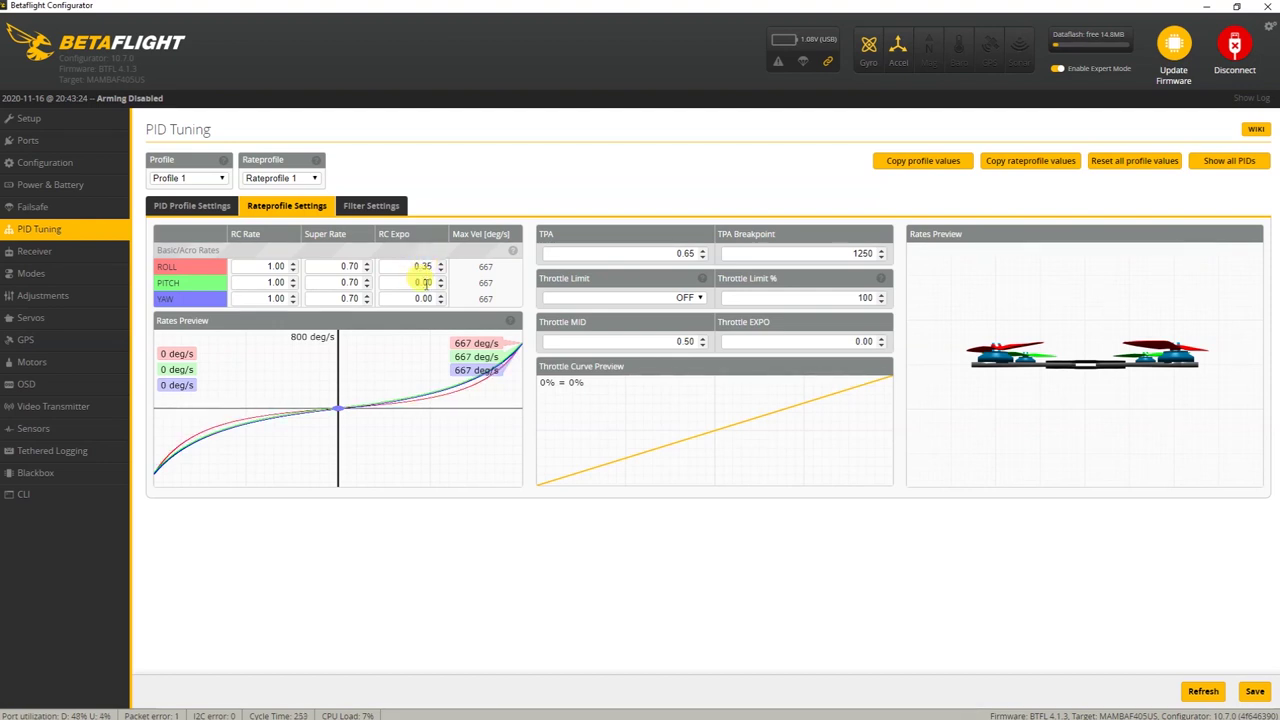
{"action": "left_click_drag", "start_coordinate": [416, 283], "coordinate": [432, 285]}
{"action": "type", "text": "35"}
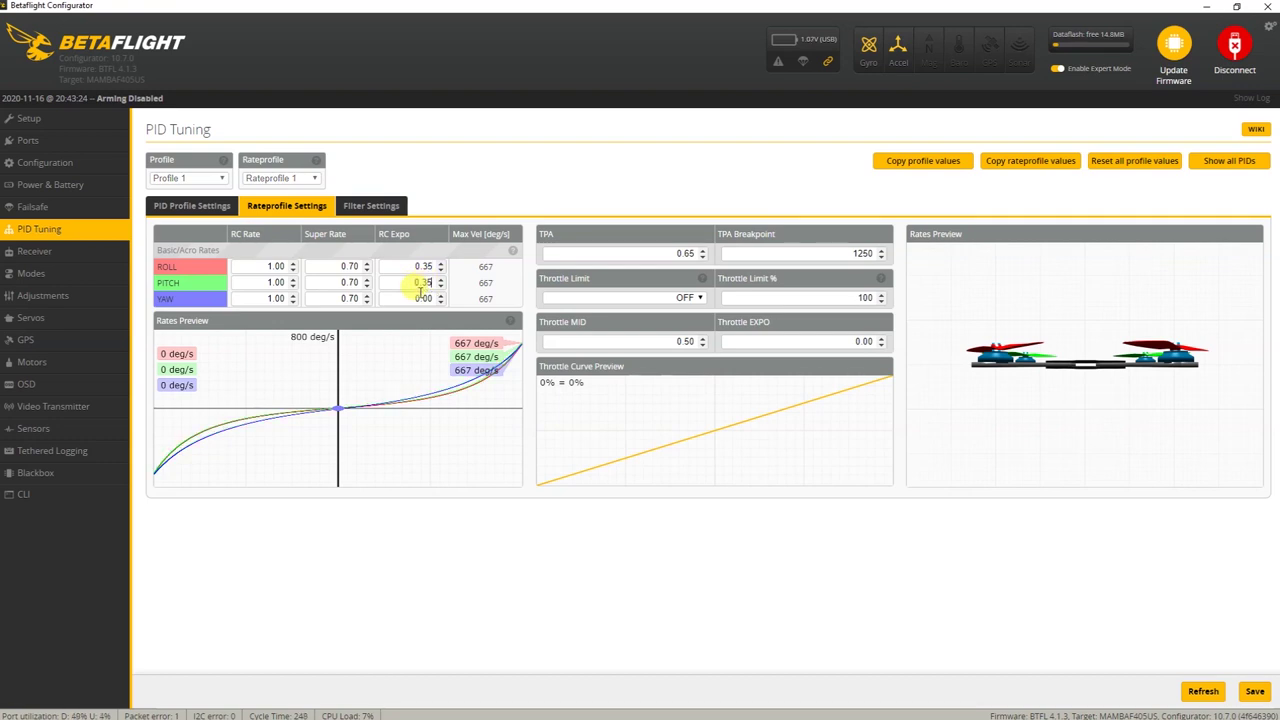
{"action": "left_click_drag", "start_coordinate": [420, 298], "coordinate": [431, 299]}
{"action": "type", "text": "35"}
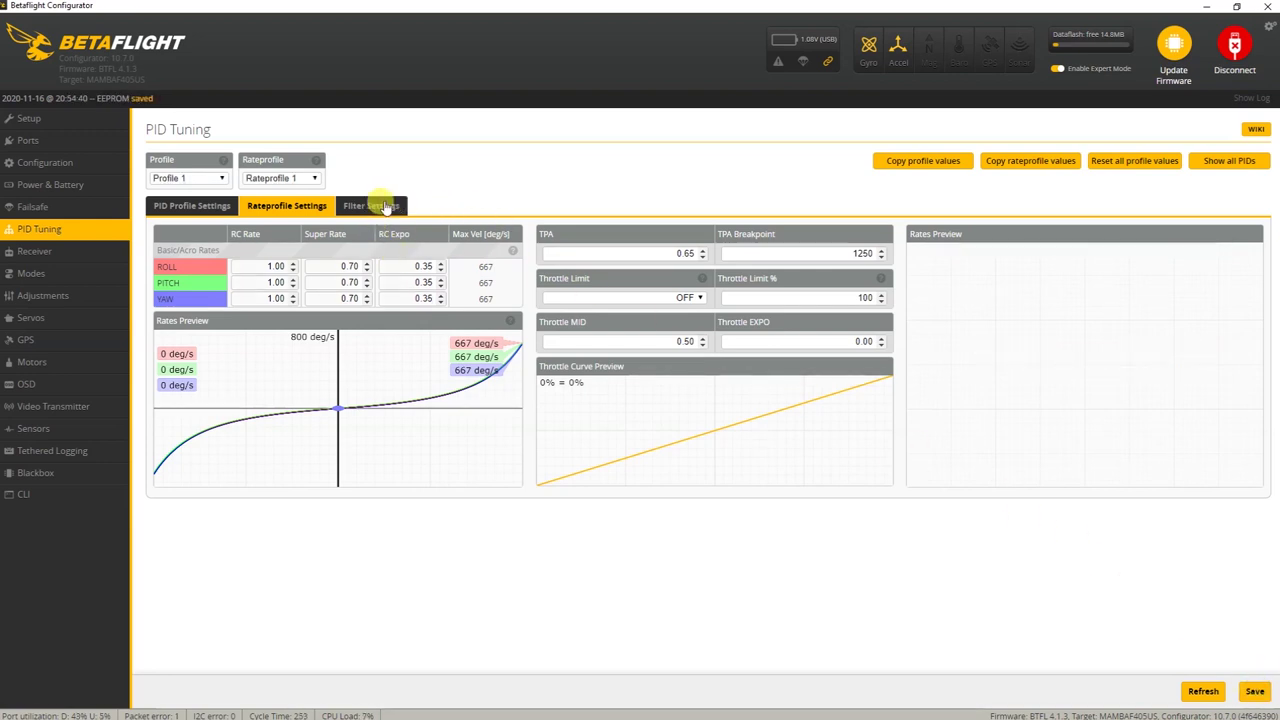
Review the gyro and D term filter settings, then open the receiver channel overview
{"action": "left_click", "coordinate": [371, 205]}
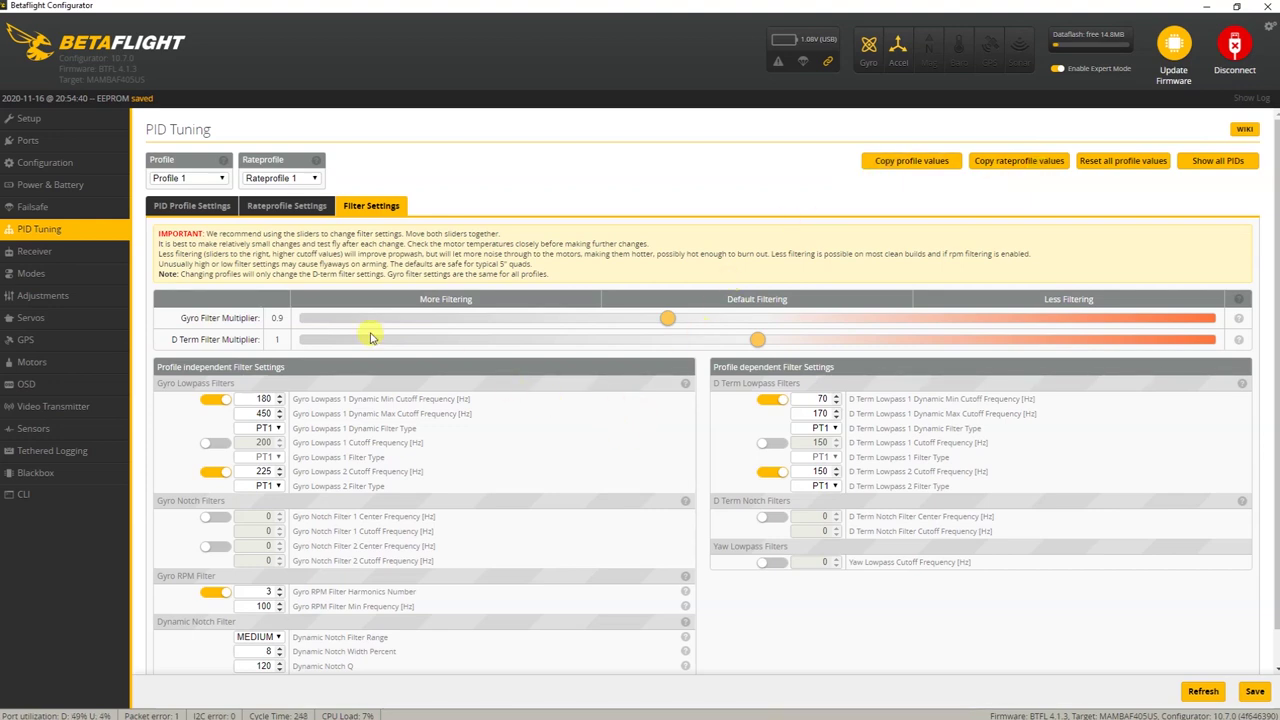
{"action": "left_click", "coordinate": [71, 259]}
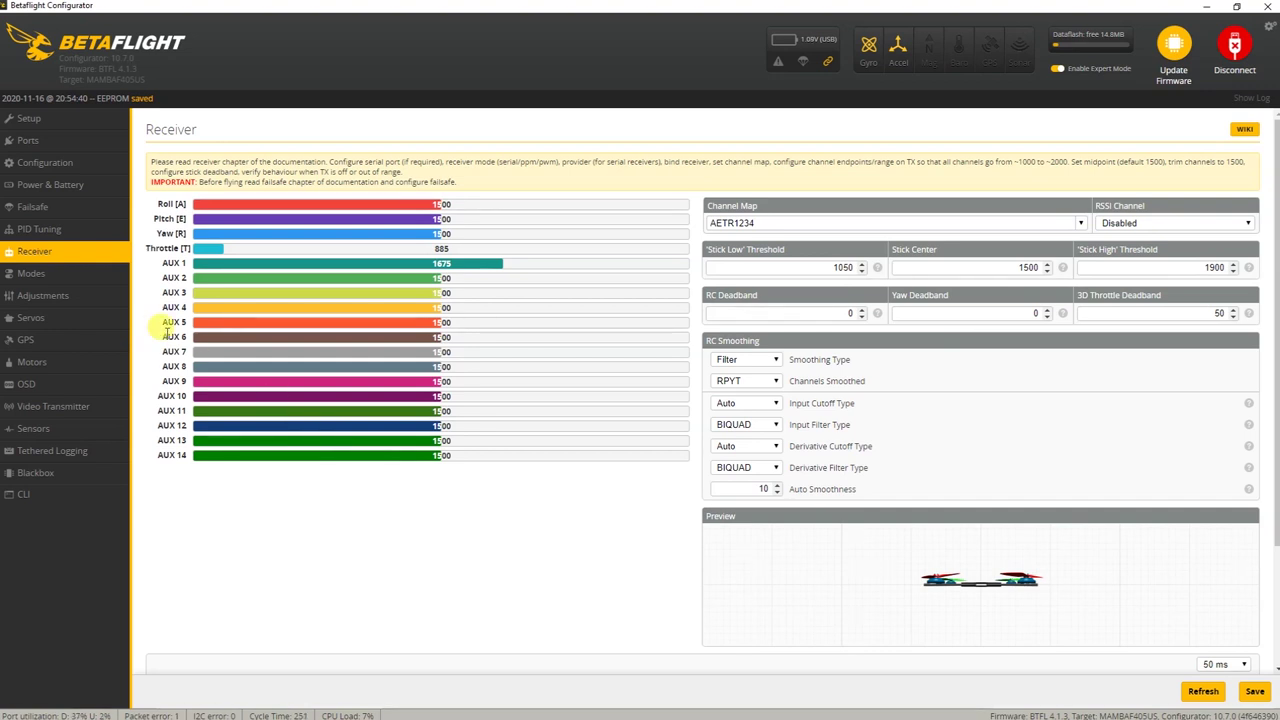
Review the flight mode assignments, including GPS Rescue, then enable the GPS sats element in OSD Profile 1
{"action": "left_click", "coordinate": [52, 276]}
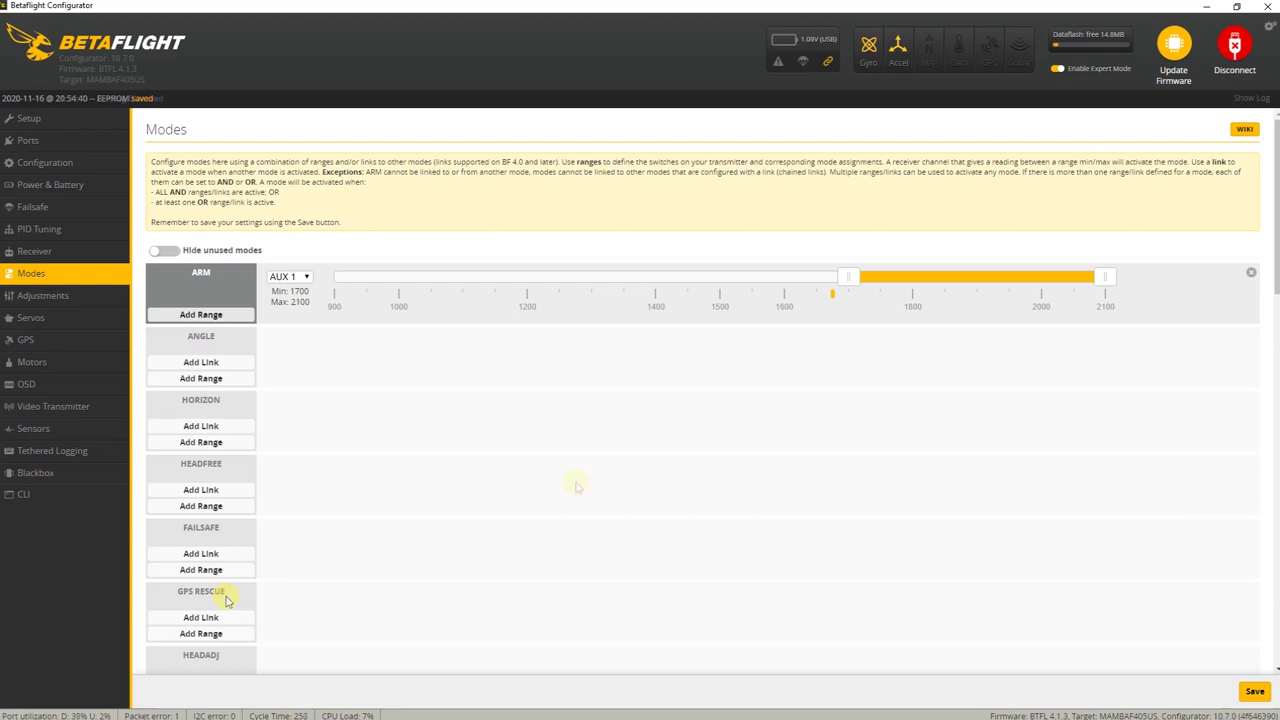
{"action": "left_click", "coordinate": [30, 385]}
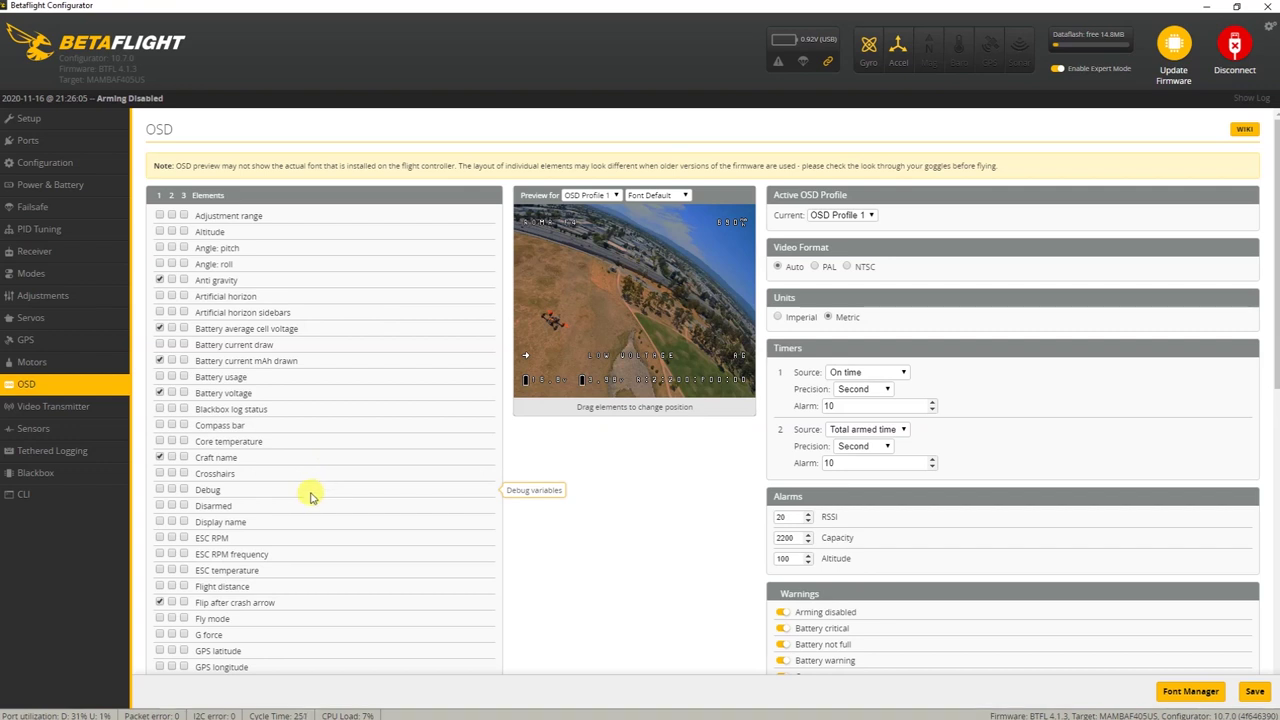
{"action": "scroll", "coordinate": [313, 492], "scroll_direction": "down", "scroll_amount": 2}
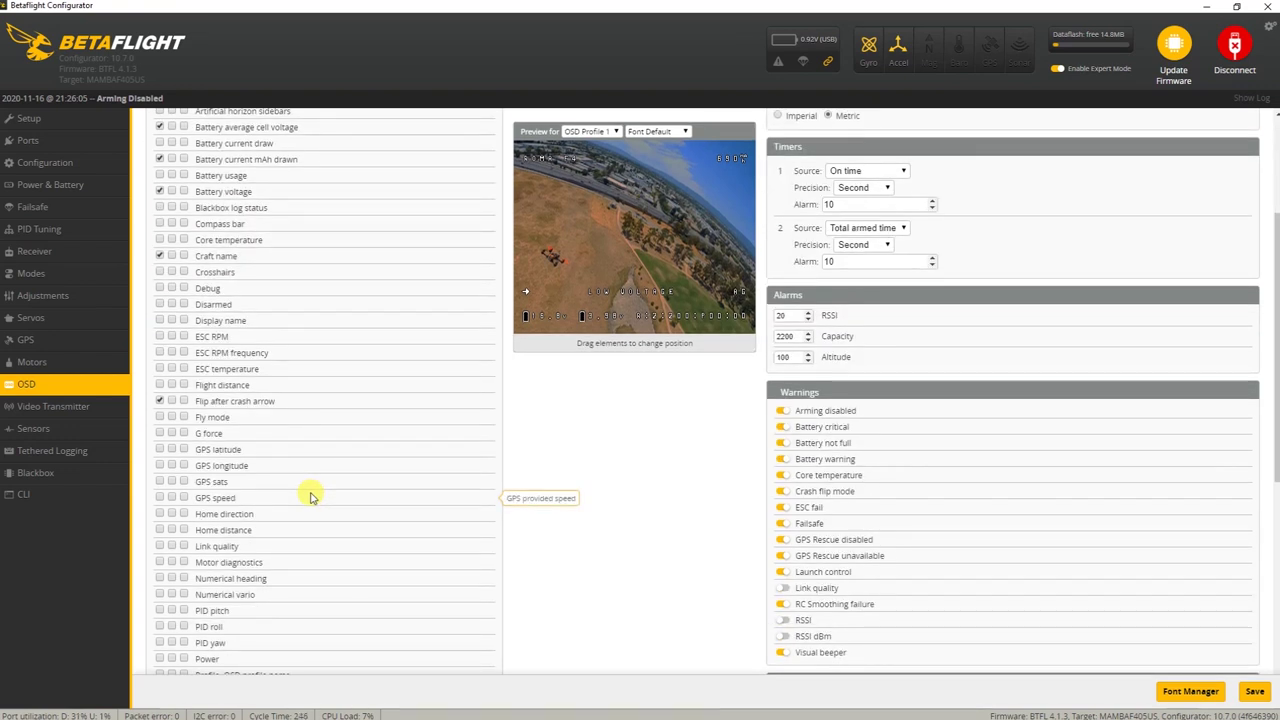
{"action": "left_click", "coordinate": [160, 482]}
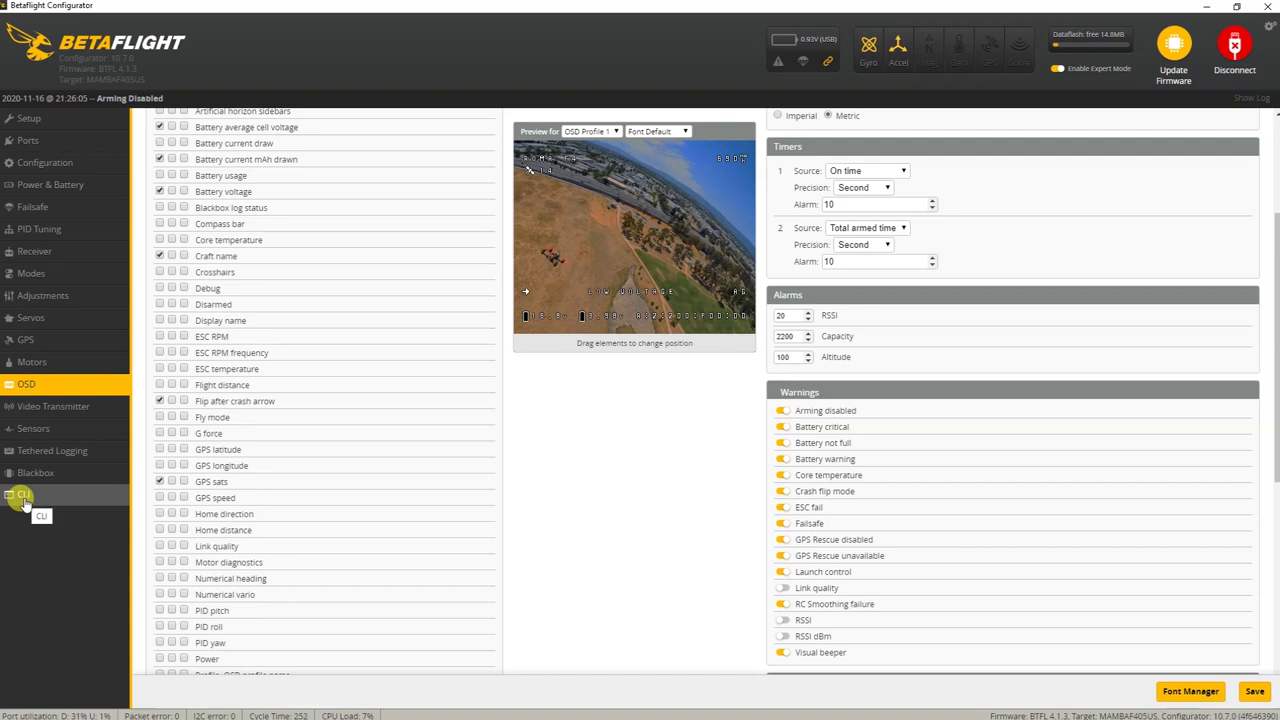
Run the command diff all in the CLI and save its output to a file
{"action": "left_click", "coordinate": [23, 495]}
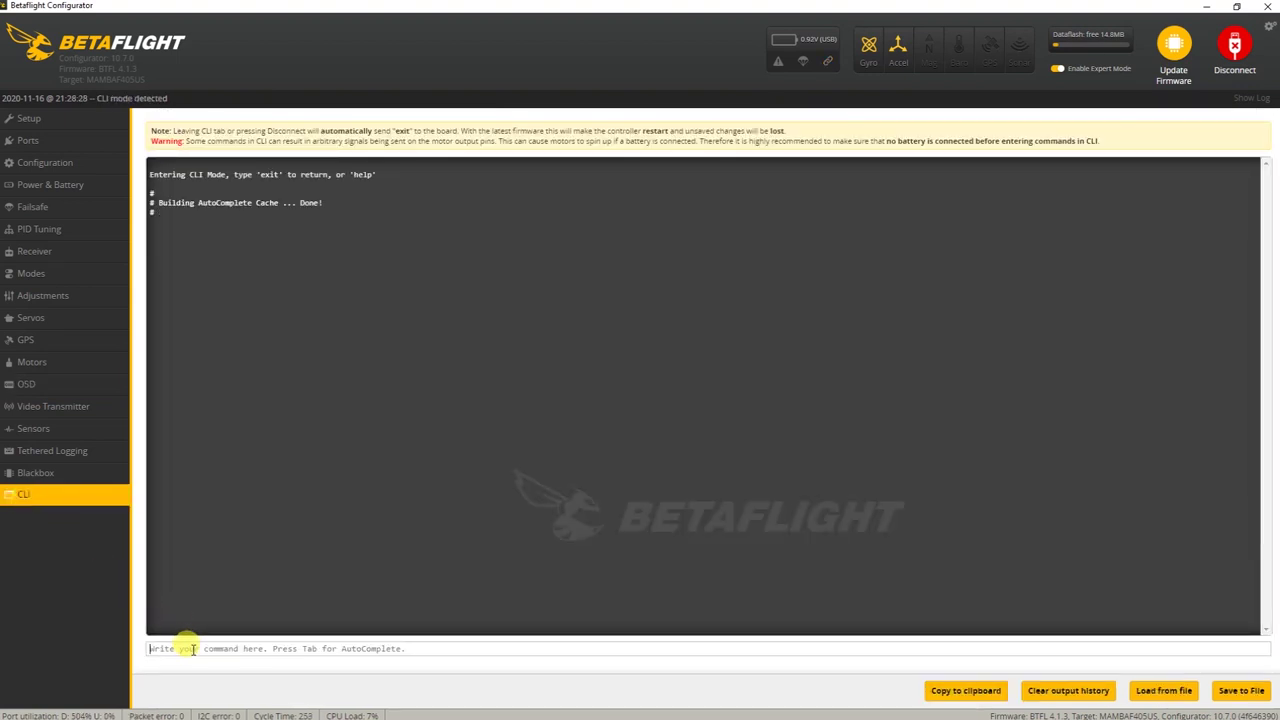
{"action": "type", "text": "diff"}
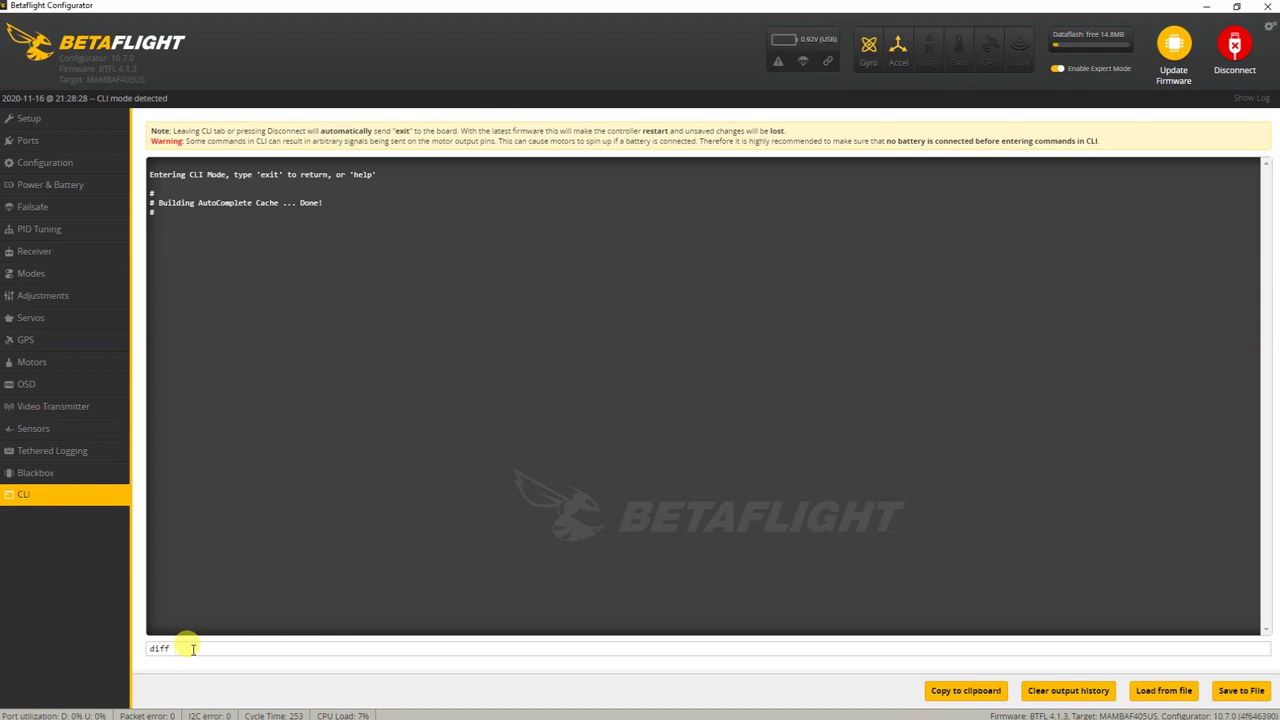
{"action": "type", "text": " all"}
{"action": "key", "text": "Return"}
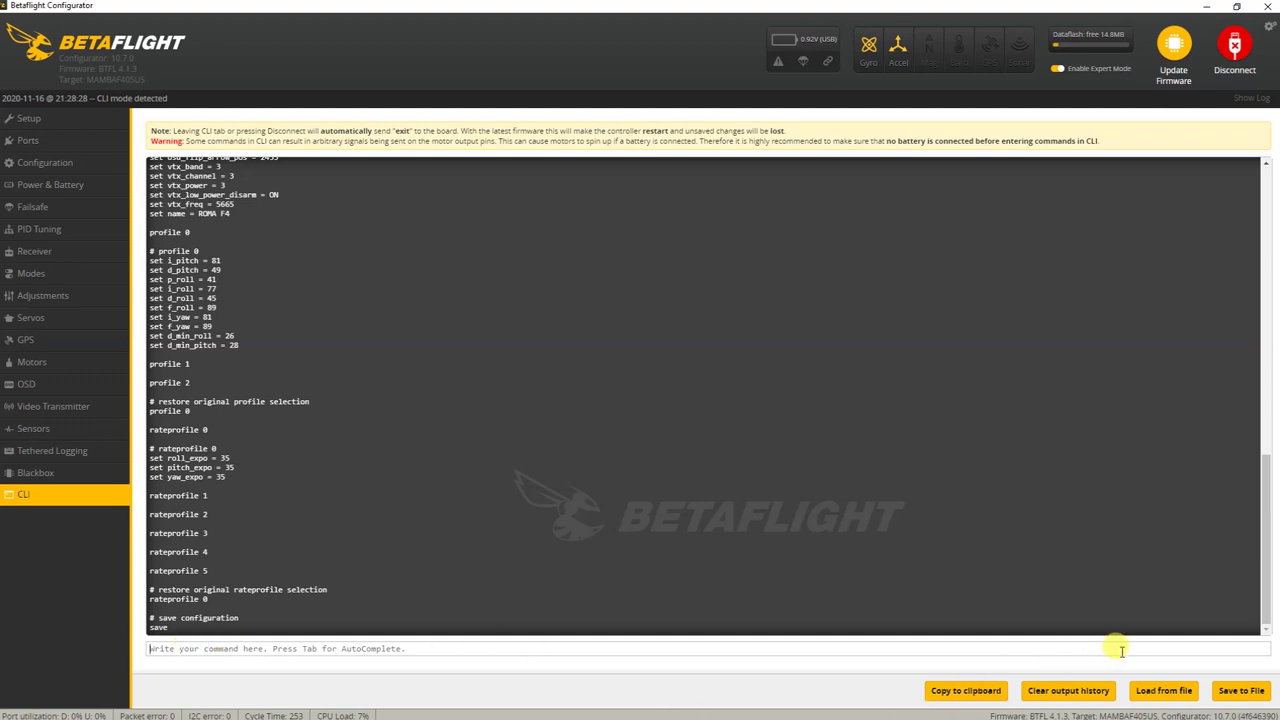
{"action": "left_click", "coordinate": [1240, 692]}
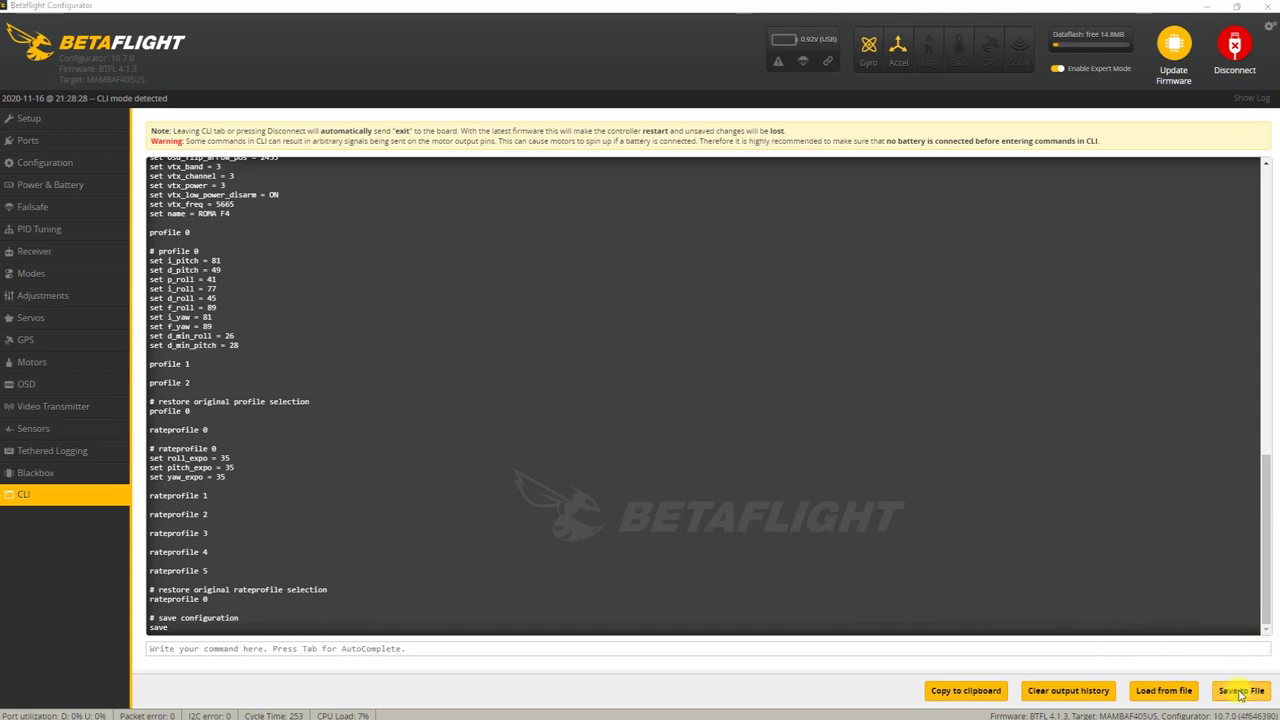